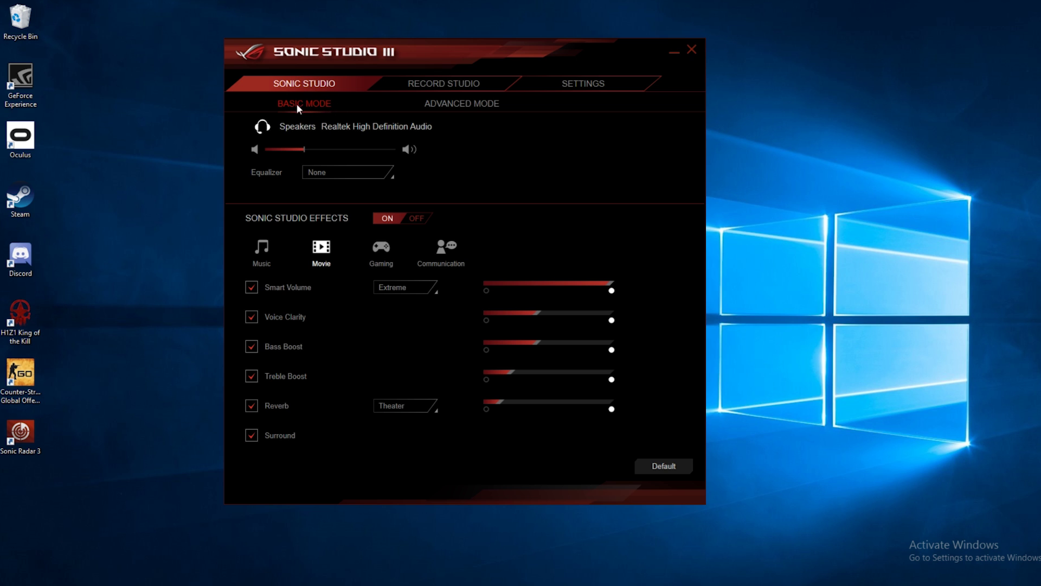
# Step: Switch the speakers' equalizer preset from Dynamic to Custom
pyautogui.click(450, 104)
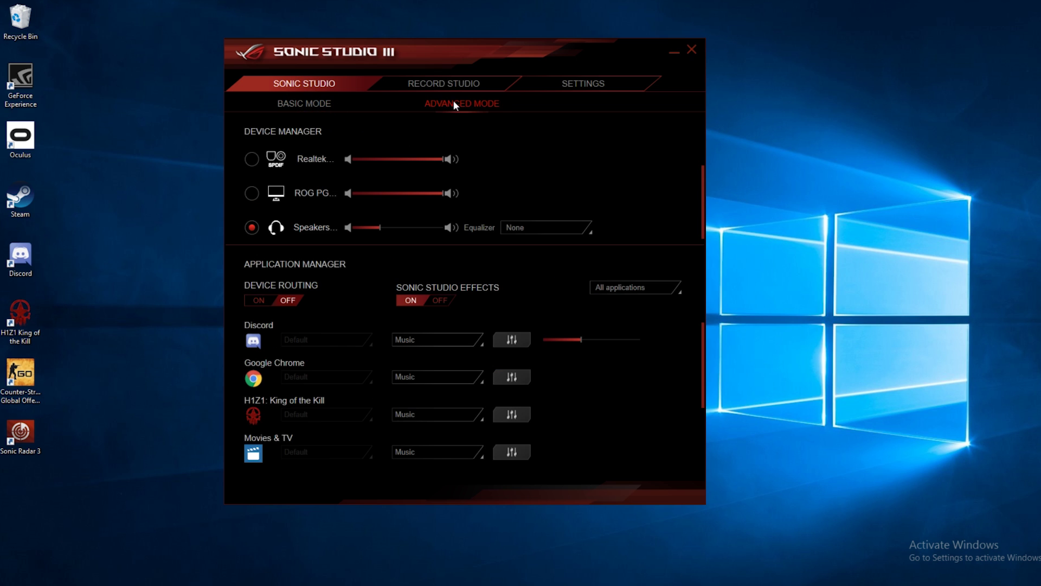
pyautogui.click(309, 102)
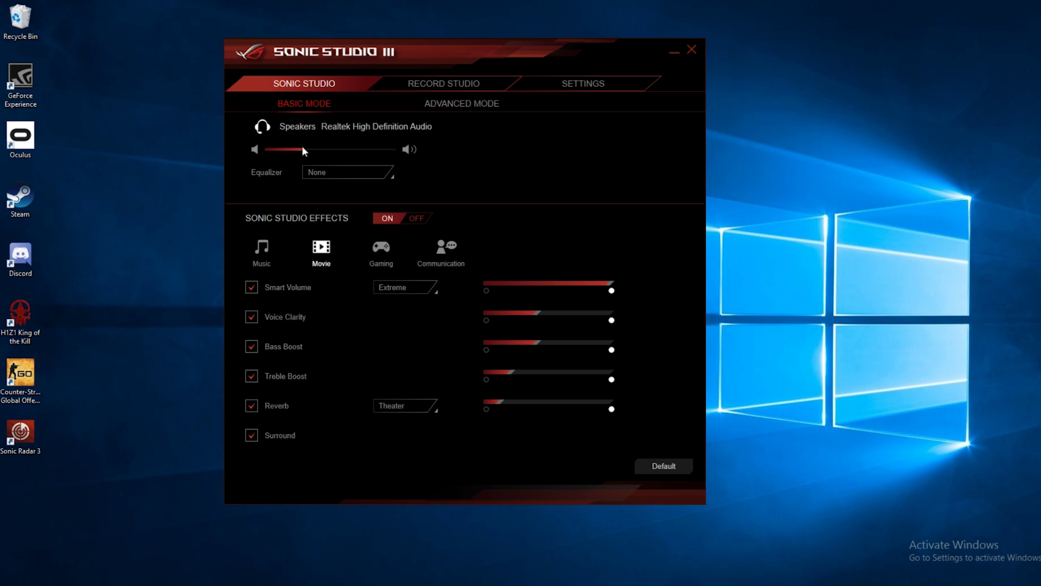
pyautogui.click(355, 171)
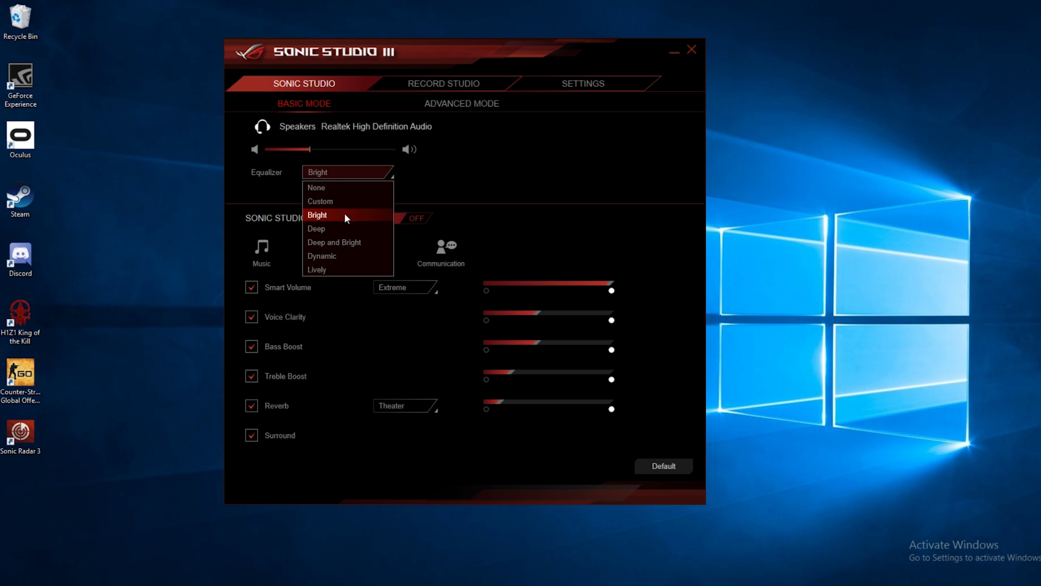
pyautogui.click(340, 255)
pyautogui.click(353, 173)
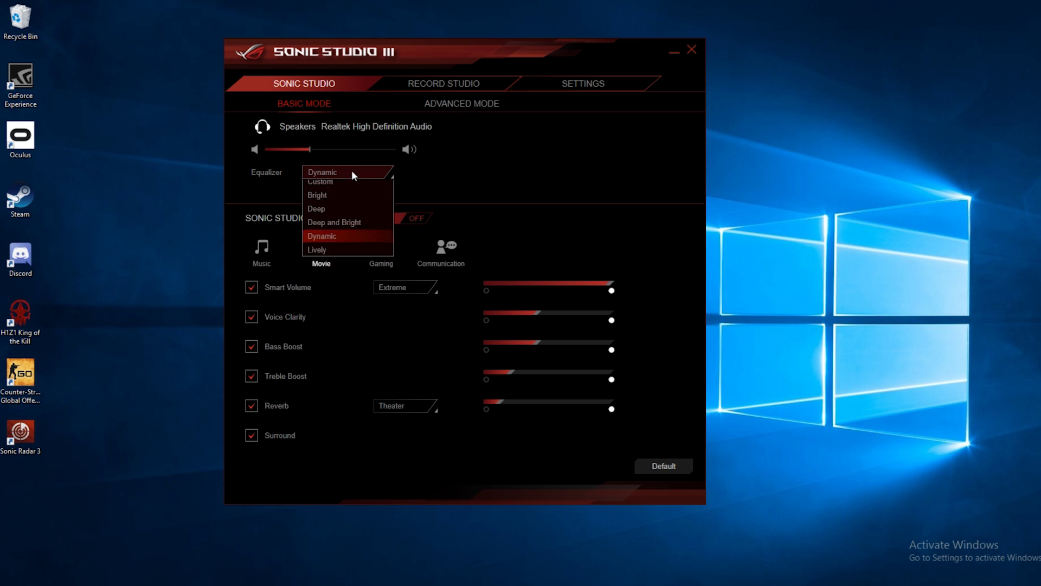
pyautogui.click(348, 199)
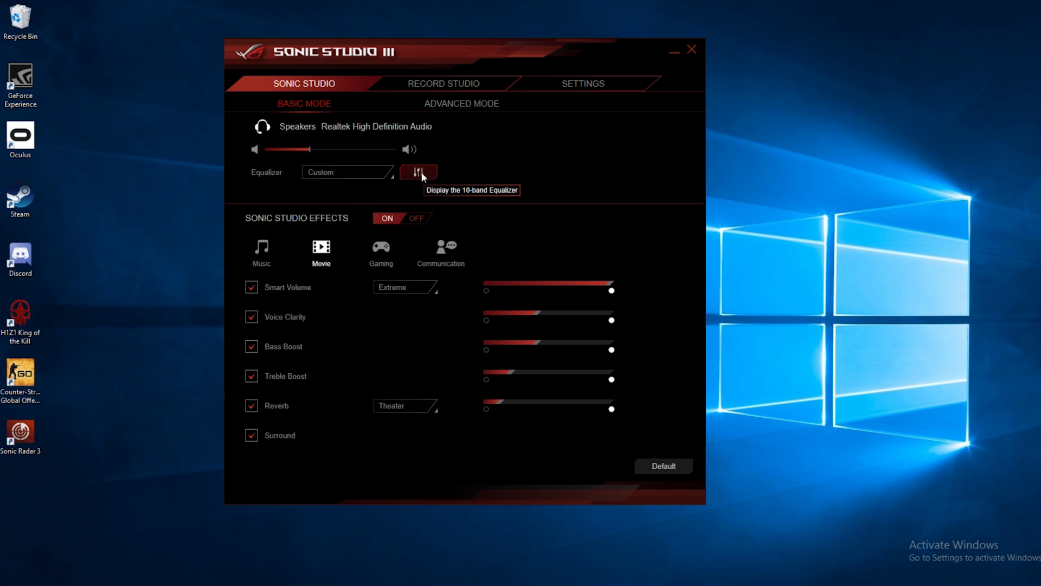
# Step: Try raising the 125Hz and 500Hz bands to 5 dB, then reset all ten bands to 0
pyautogui.click(417, 173)
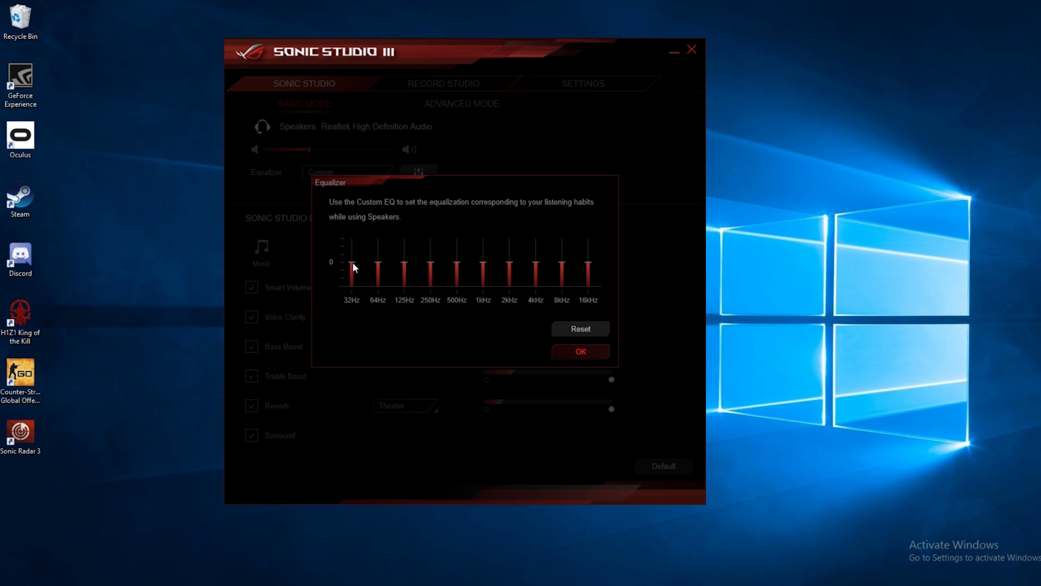
pyautogui.moveTo(405, 257); pyautogui.dragTo(409, 250)
pyautogui.click(457, 260)
pyautogui.click(582, 328)
pyautogui.click(587, 355)
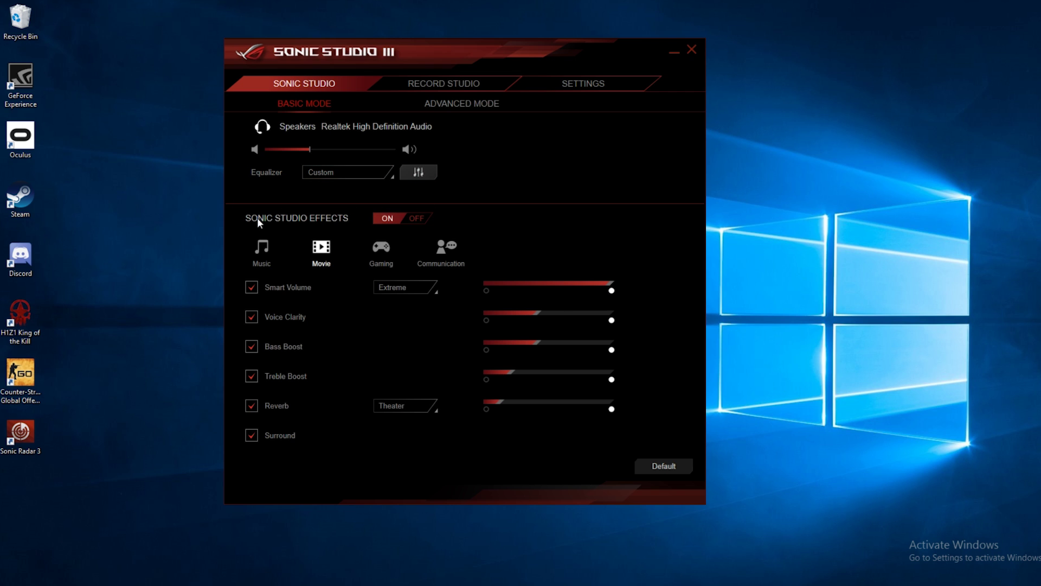
# Step: Toggle effects off and on, compare Music, Gaming and Communication presets, ending on Movie
pyautogui.click(404, 220)
pyautogui.click(404, 219)
pyautogui.click(263, 248)
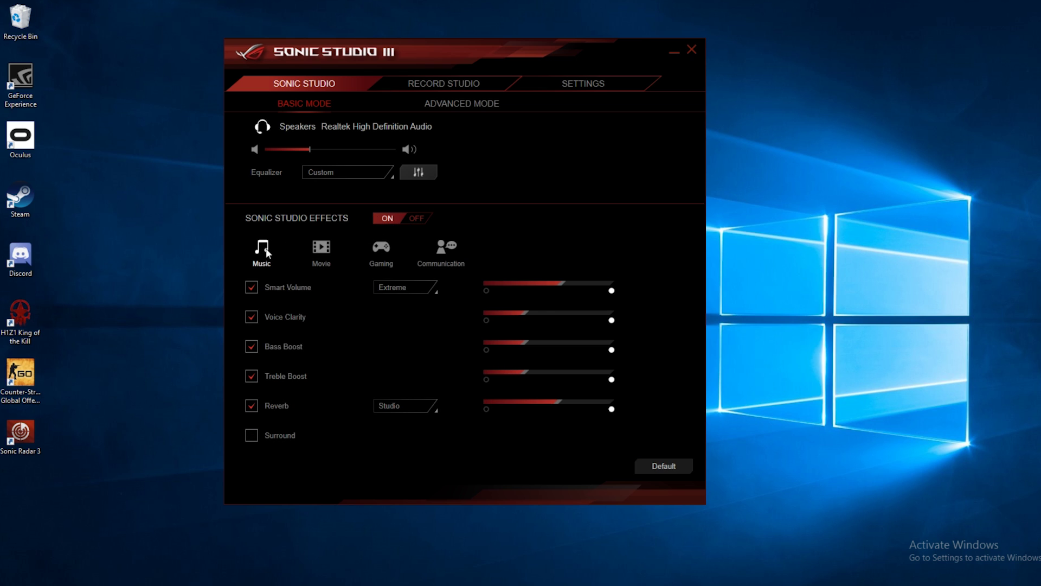
pyautogui.click(324, 250)
pyautogui.click(381, 247)
pyautogui.click(446, 250)
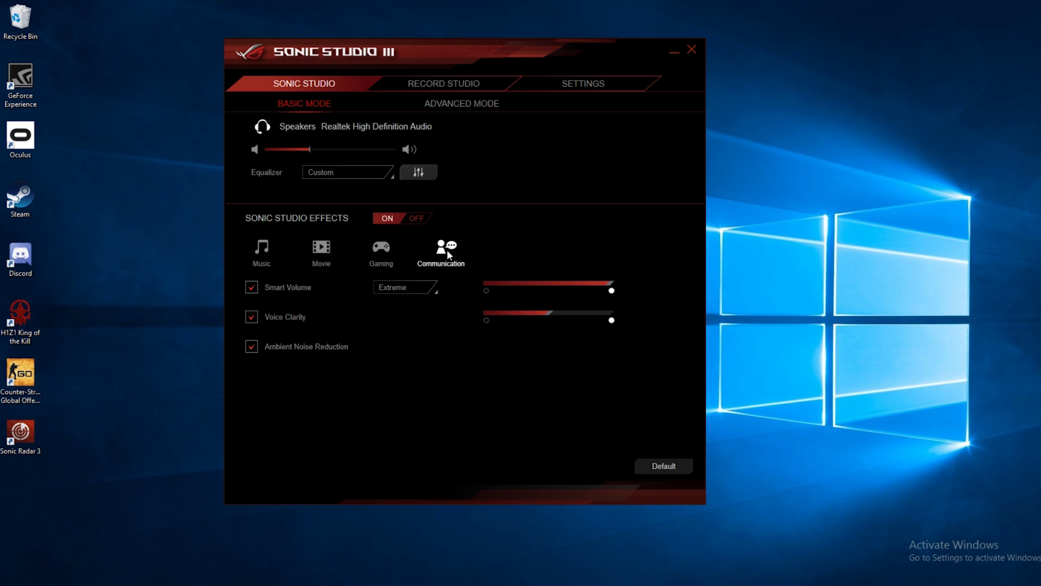
pyautogui.click(264, 248)
pyautogui.click(321, 248)
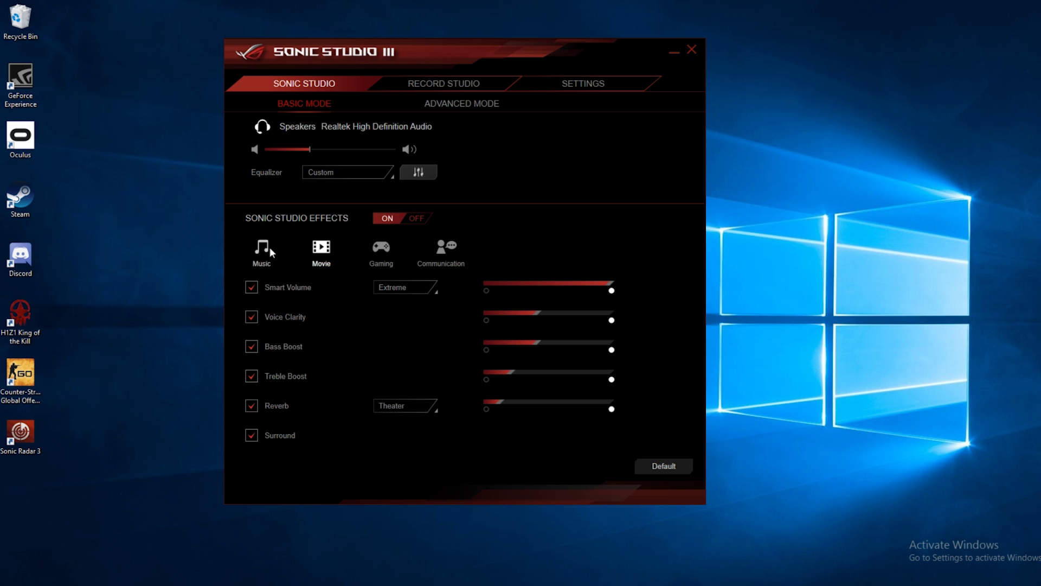
# Step: Lower the Movie preset's Smart Volume strength to about 58%
pyautogui.click(251, 286)
pyautogui.click(252, 286)
pyautogui.moveTo(611, 283); pyautogui.dragTo(559, 290)
pyautogui.click(412, 290)
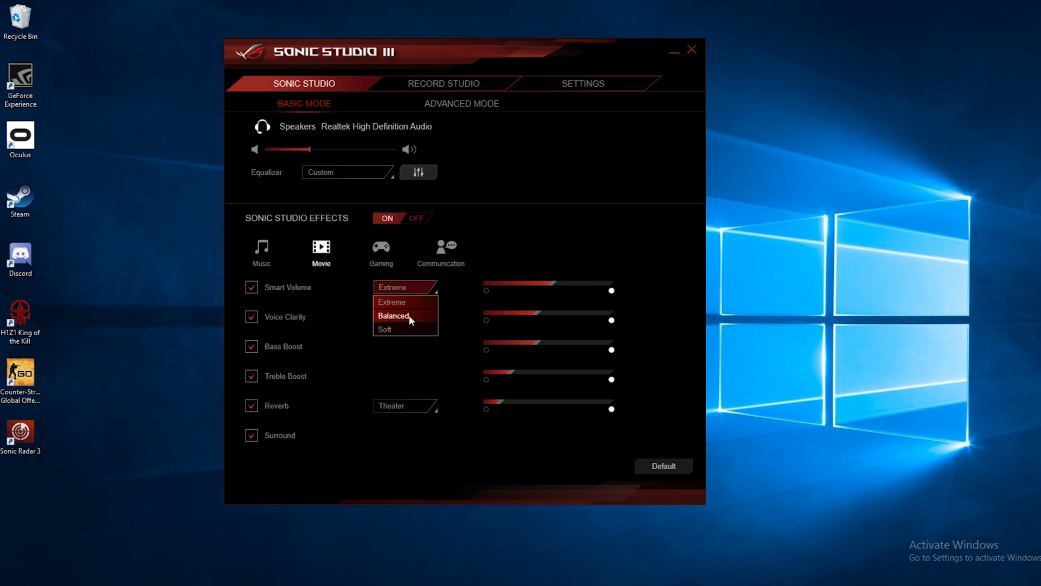
# Step: Set Movie's Smart Volume mode to Soft and raise Voice Clarity past about 51%
pyautogui.click(401, 329)
pyautogui.click(249, 317)
pyautogui.click(249, 317)
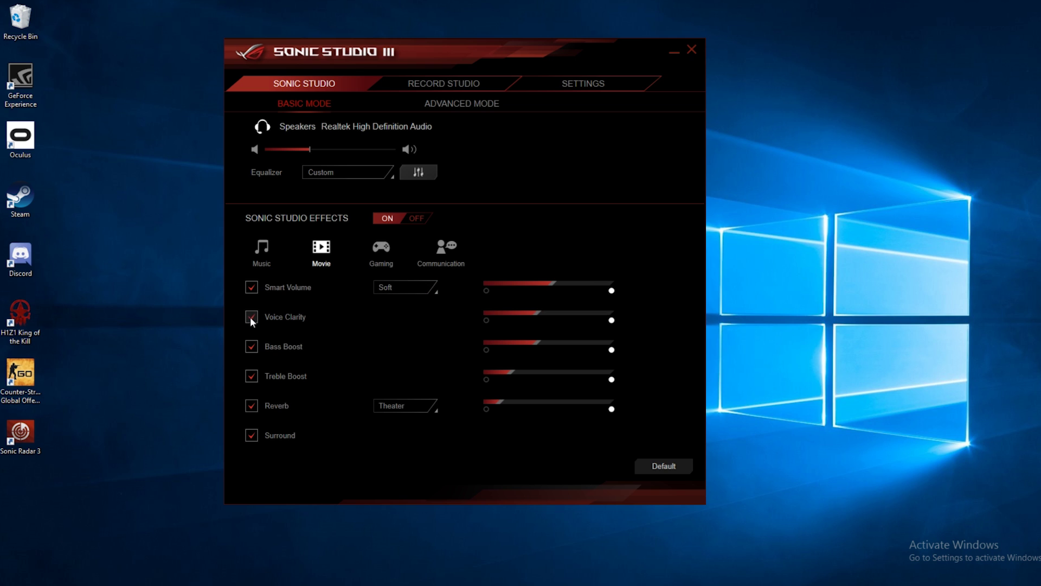
pyautogui.click(550, 313)
pyautogui.click(548, 313)
pyautogui.click(252, 317)
pyautogui.click(252, 317)
pyautogui.click(411, 409)
# Step: Try Live, Cave and Church reverbs, then set Movie's reverb to Studio with Surround enabled
pyautogui.click(404, 445)
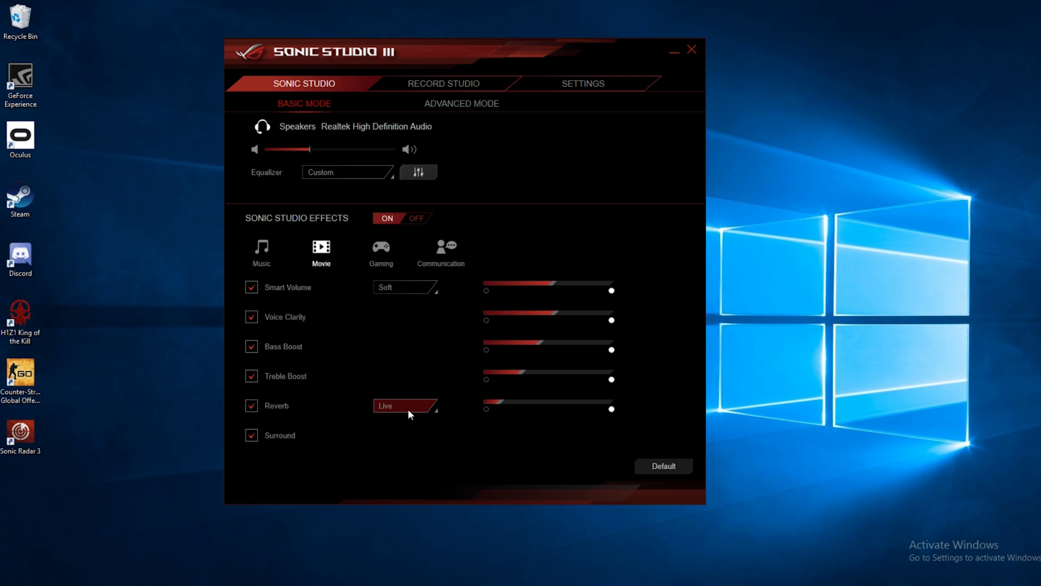
pyautogui.click(408, 409)
pyautogui.click(405, 460)
pyautogui.click(409, 407)
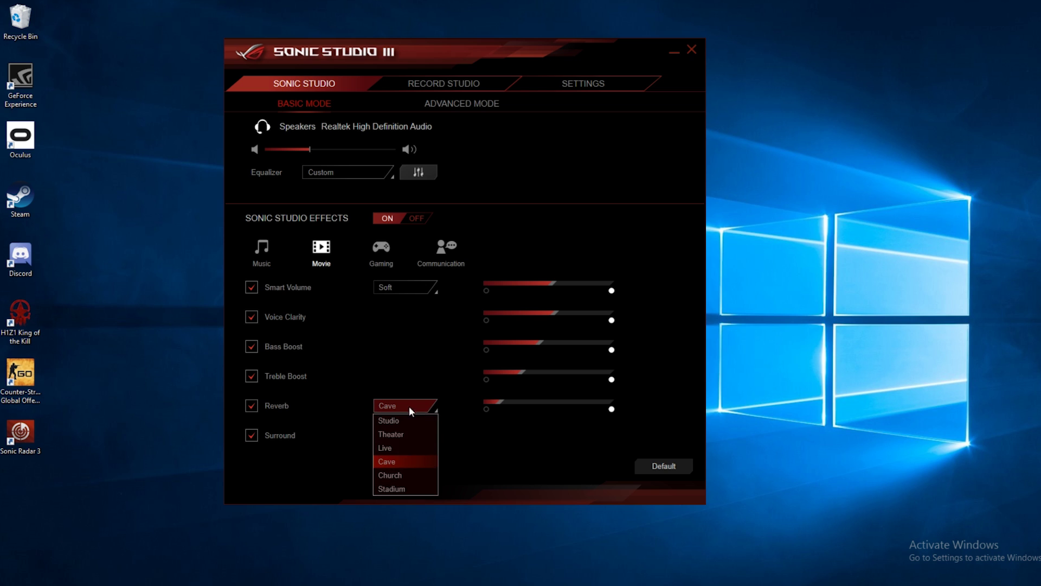
pyautogui.click(406, 475)
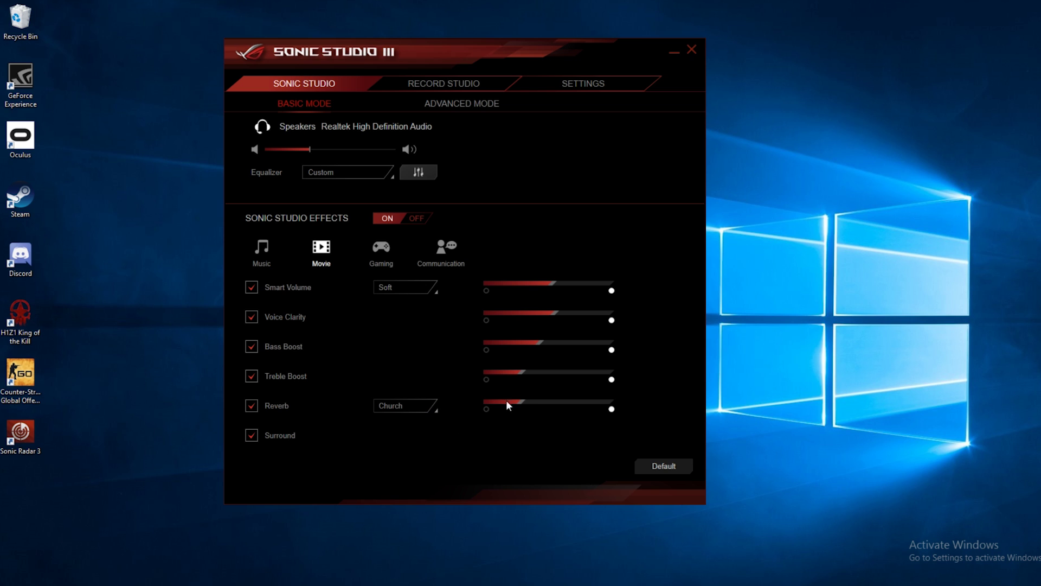
pyautogui.moveTo(507, 401)
pyautogui.mouseDown()
pyautogui.moveTo(600, 407)
pyautogui.moveTo(522, 407)
pyautogui.mouseUp()
pyautogui.click(398, 410)
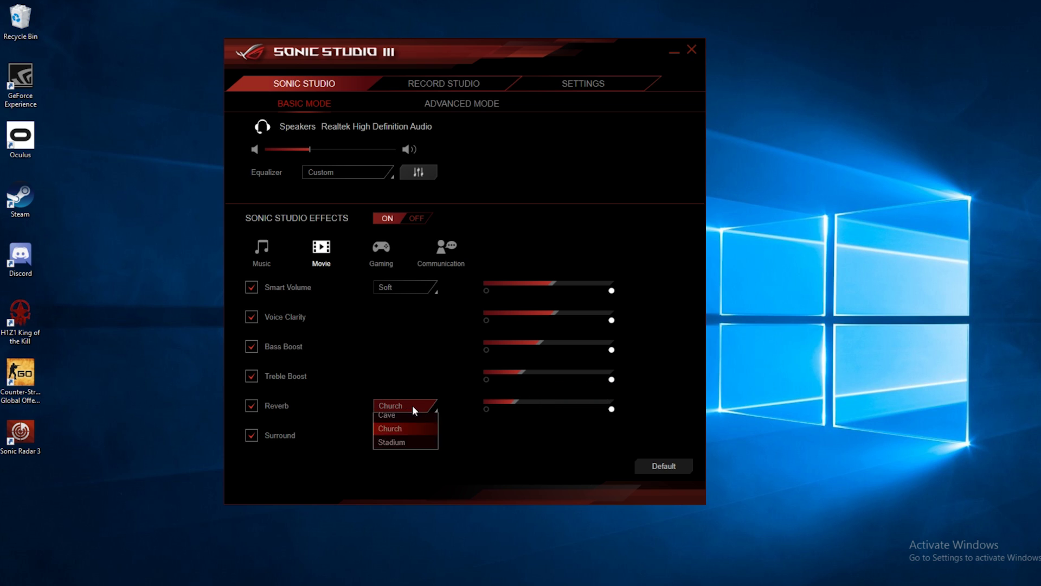
pyautogui.click(408, 424)
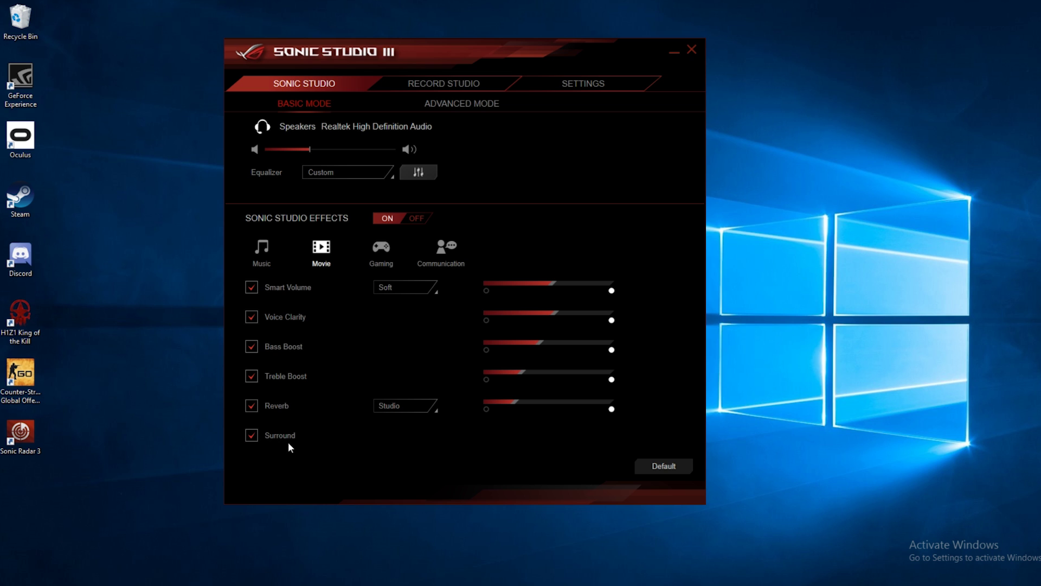
pyautogui.click(253, 435)
# Step: Raise Gaming's Voice Clarity and Bass Boost, then lower Communication's Smart Volume to about half
pyautogui.click(373, 252)
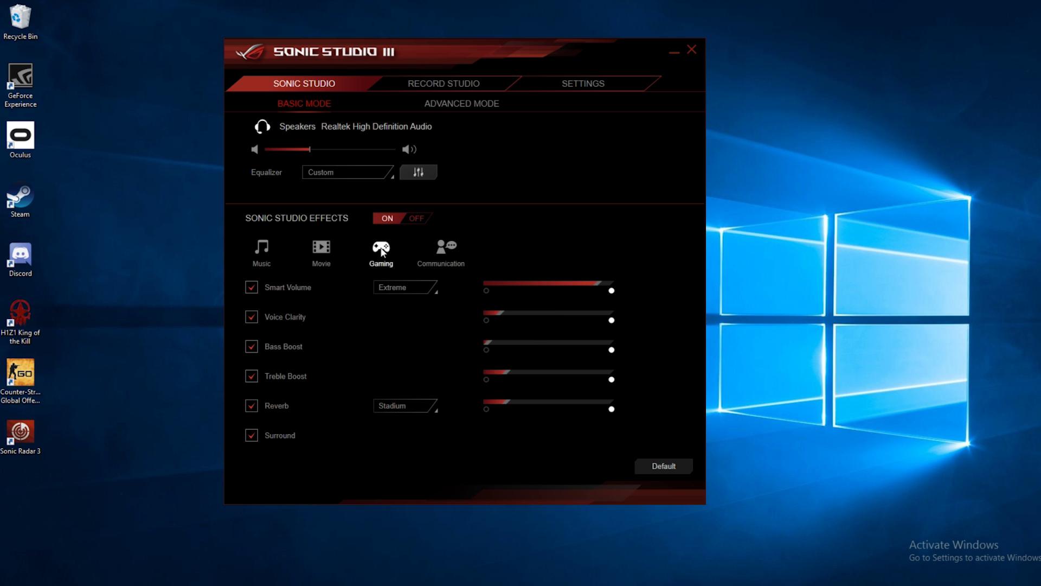
pyautogui.moveTo(532, 316); pyautogui.dragTo(576, 318)
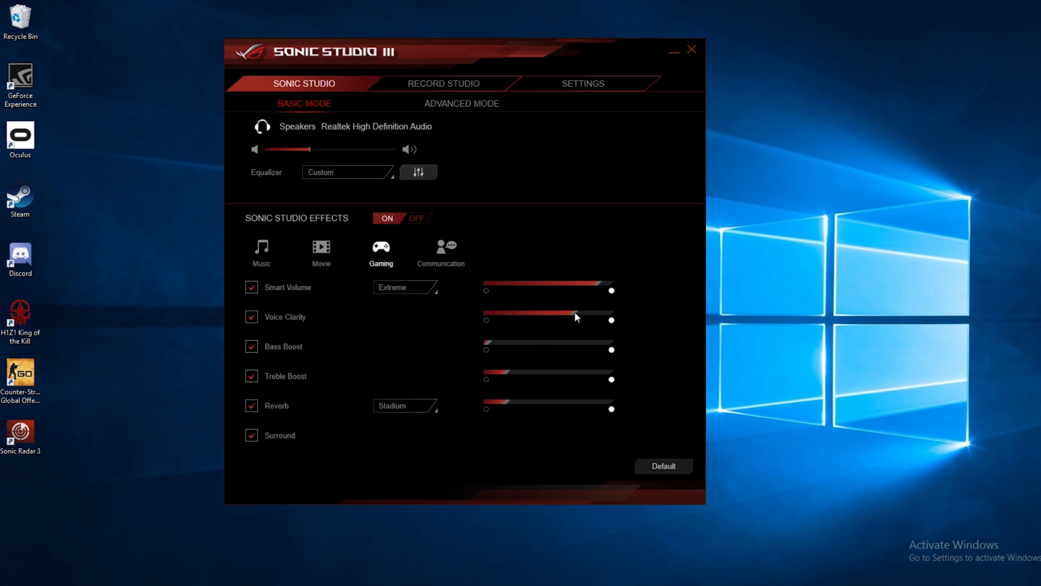
pyautogui.click(534, 343)
pyautogui.click(445, 252)
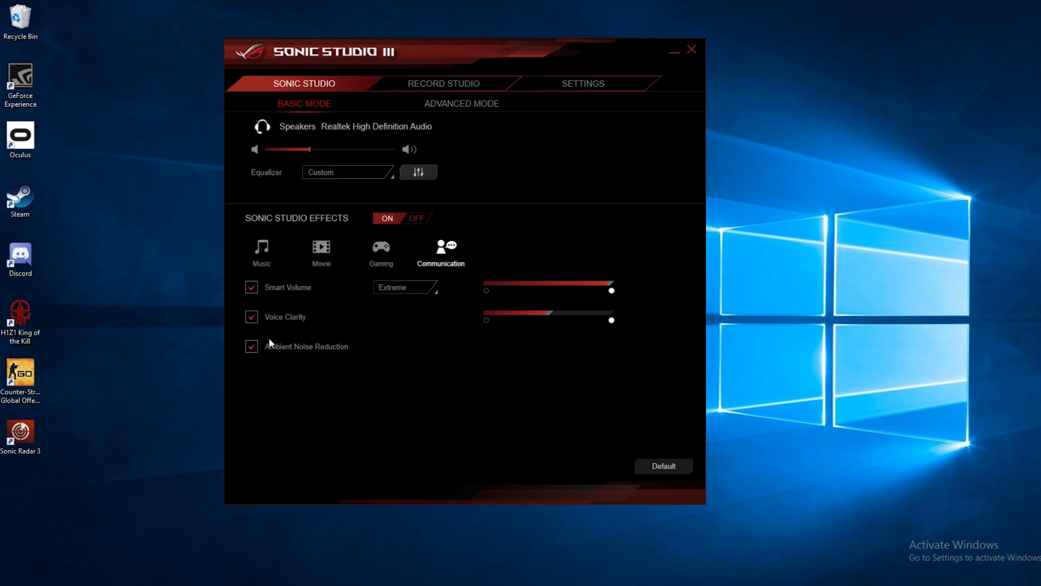
pyautogui.click(546, 282)
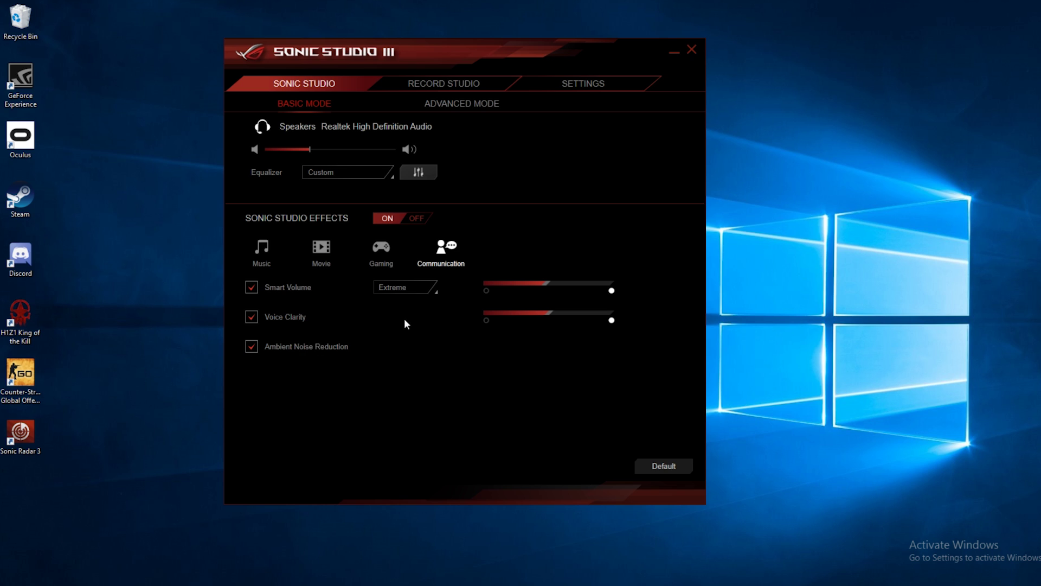
pyautogui.click(664, 468)
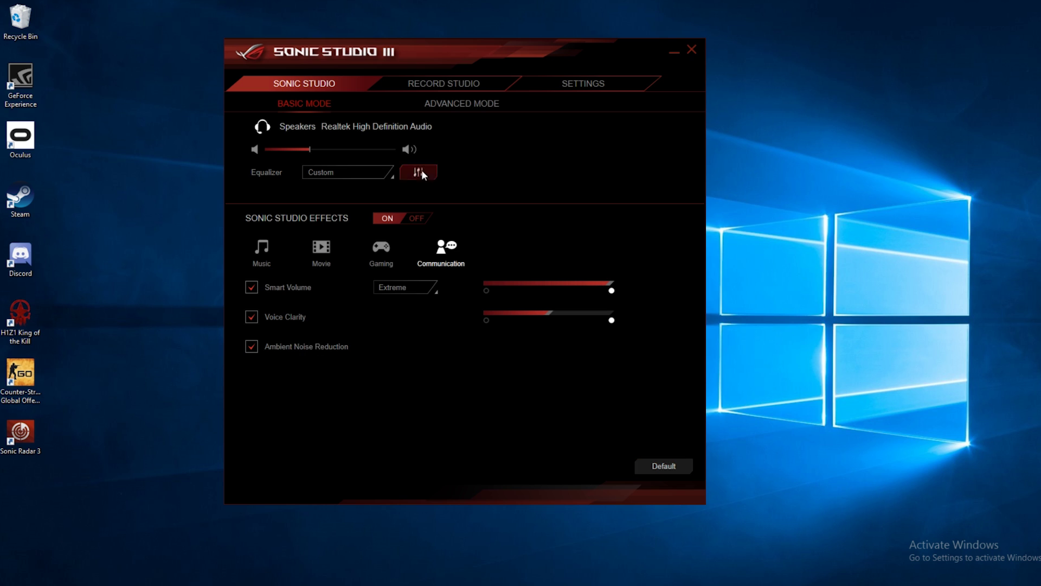
pyautogui.click(455, 105)
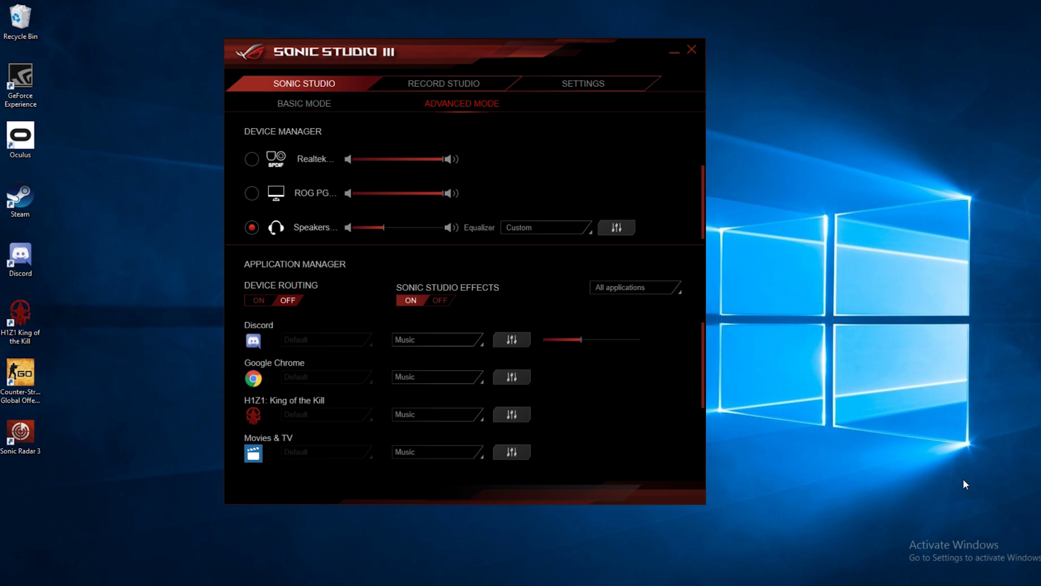
pyautogui.rightClick(955, 585)
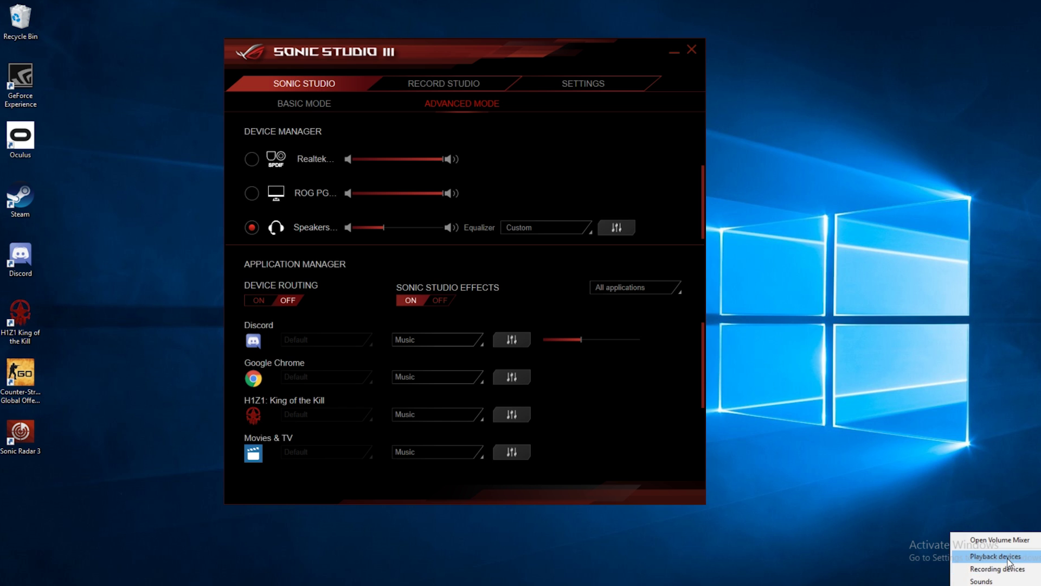
pyautogui.click(976, 553)
pyautogui.scroll(-1, 179, 197)
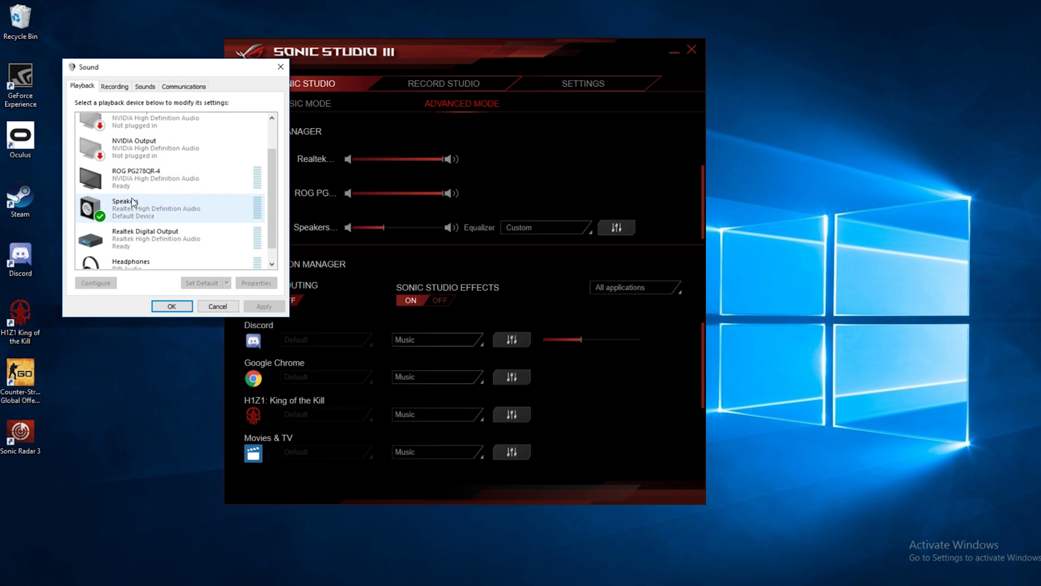
pyautogui.click(171, 307)
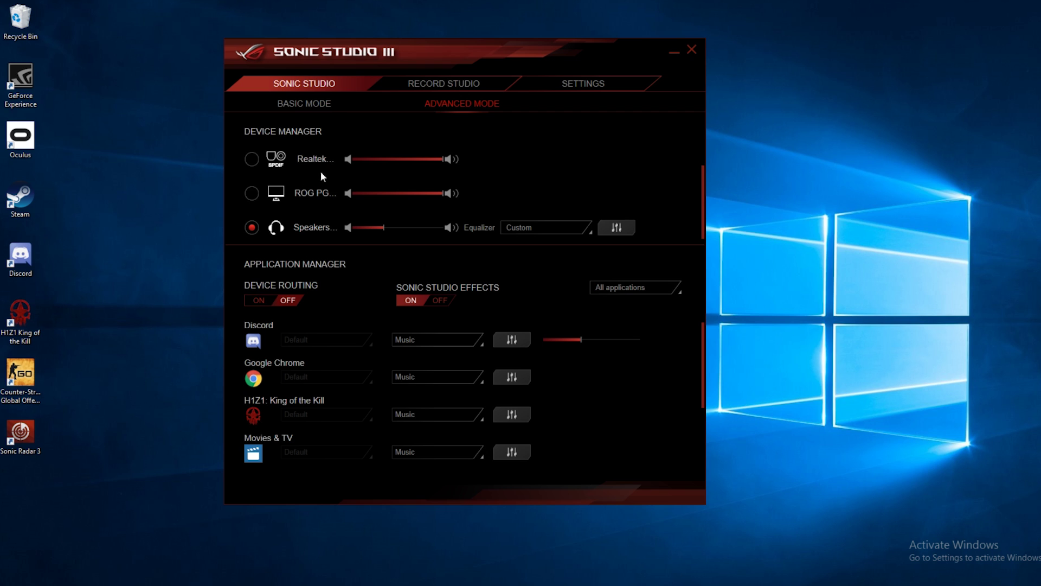
pyautogui.click(252, 193)
# Step: Try each playback device, keep the Custom equalizer, and settle on the ROG PG monitor output
pyautogui.click(251, 159)
pyautogui.click(252, 193)
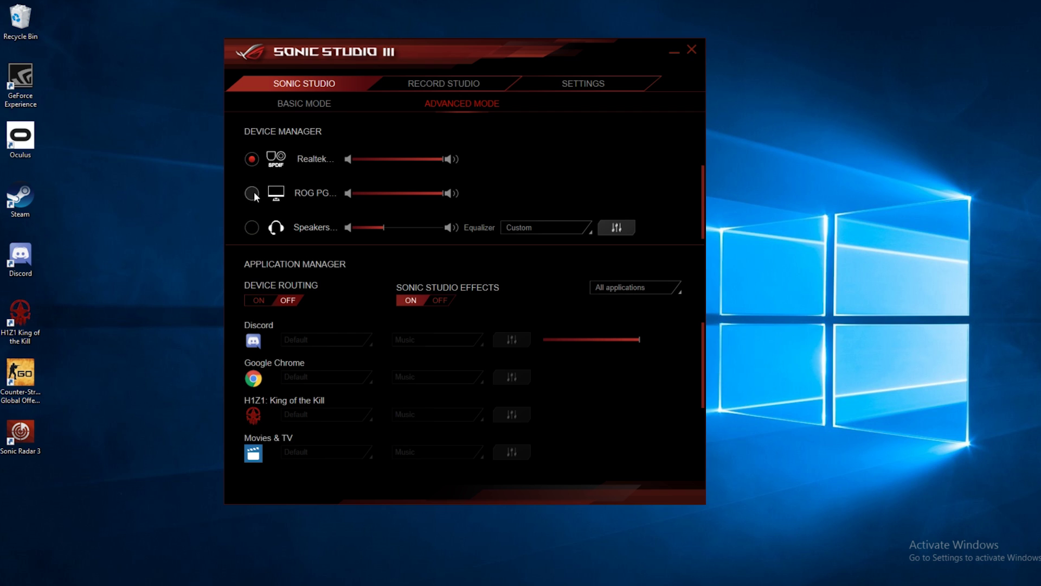
pyautogui.click(252, 227)
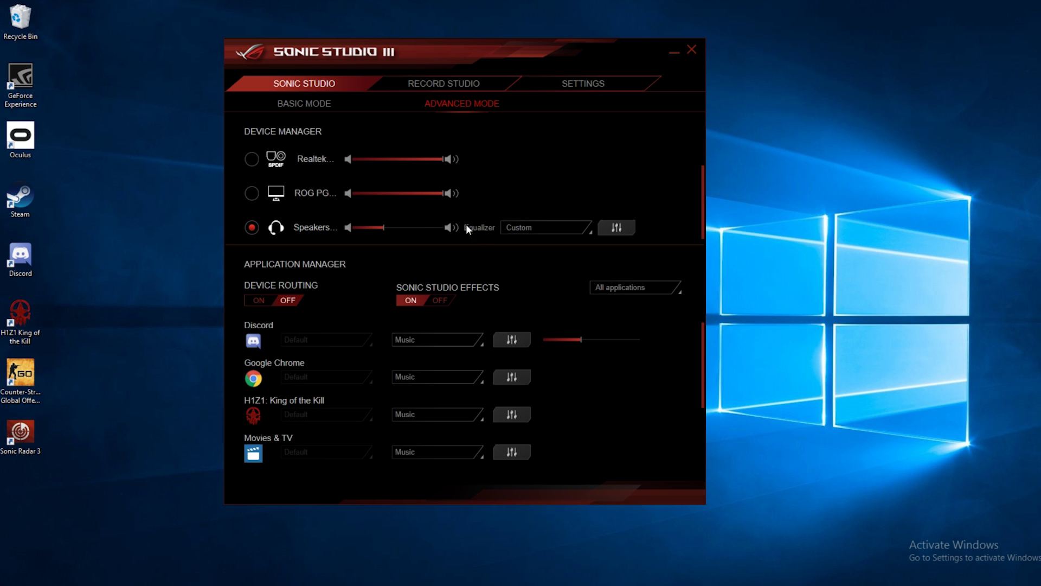
pyautogui.click(554, 228)
pyautogui.click(554, 228)
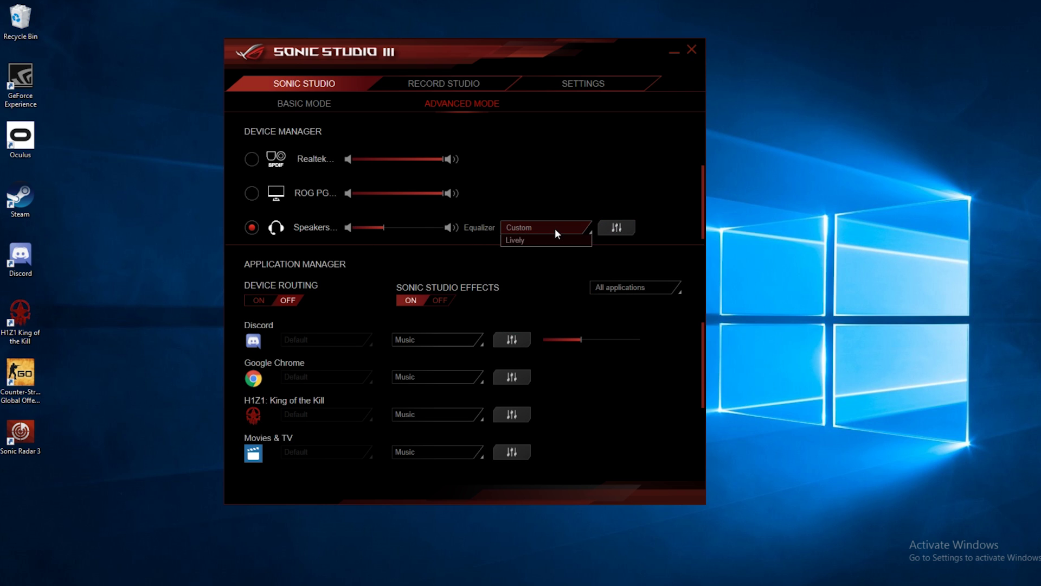
pyautogui.click(252, 194)
pyautogui.click(251, 160)
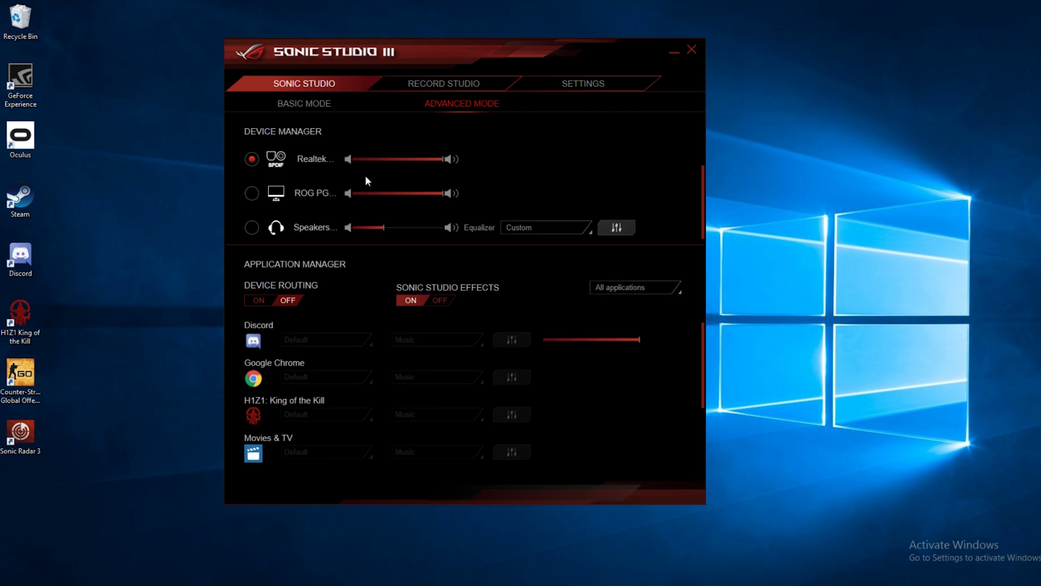
pyautogui.click(252, 193)
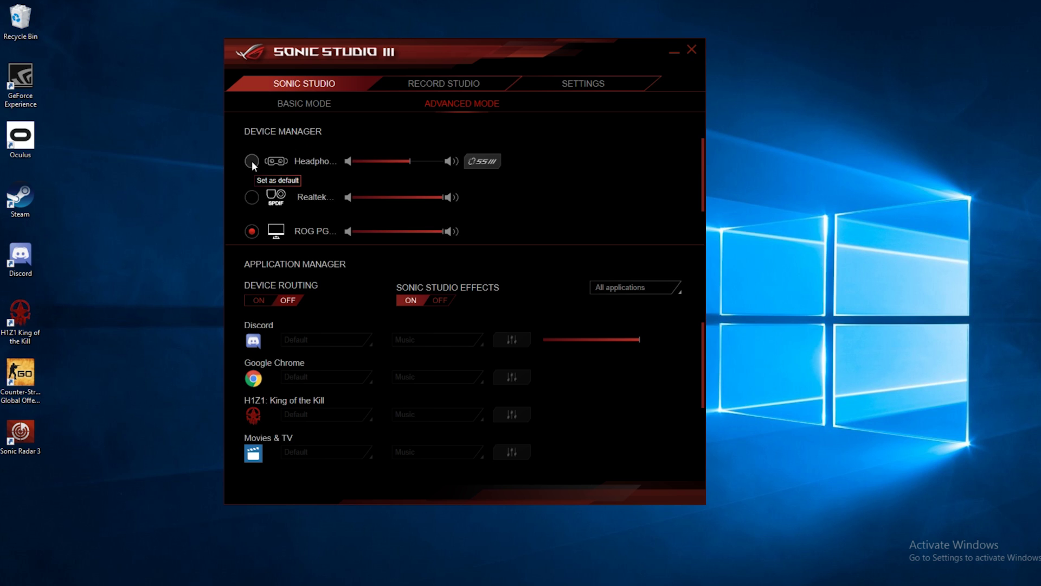
# Step: Make the Rift Audio headphones the output and enable Sonic Studio Link for them
pyautogui.click(254, 161)
pyautogui.click(316, 106)
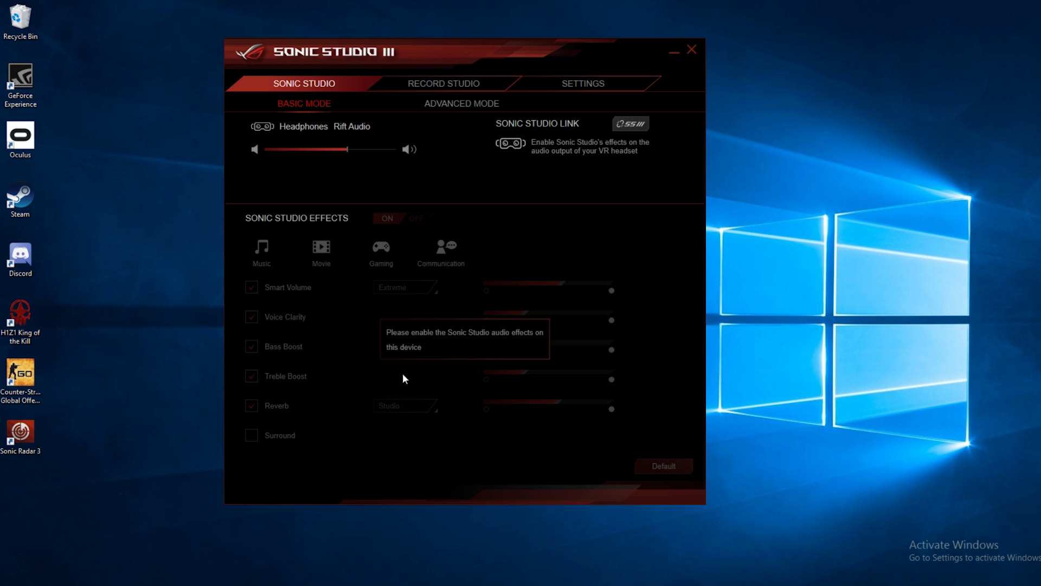
pyautogui.click(627, 124)
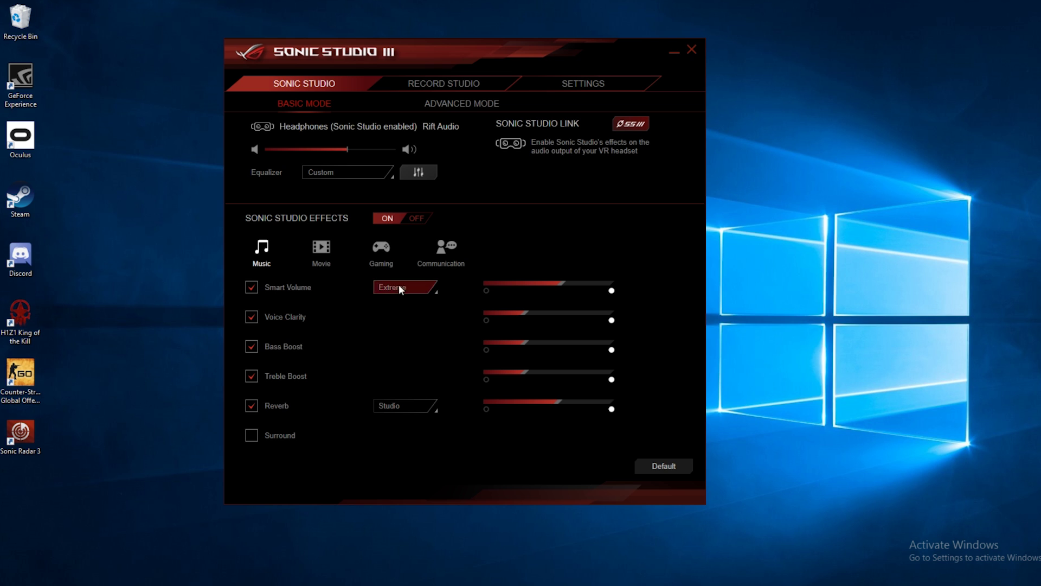
pyautogui.click(470, 102)
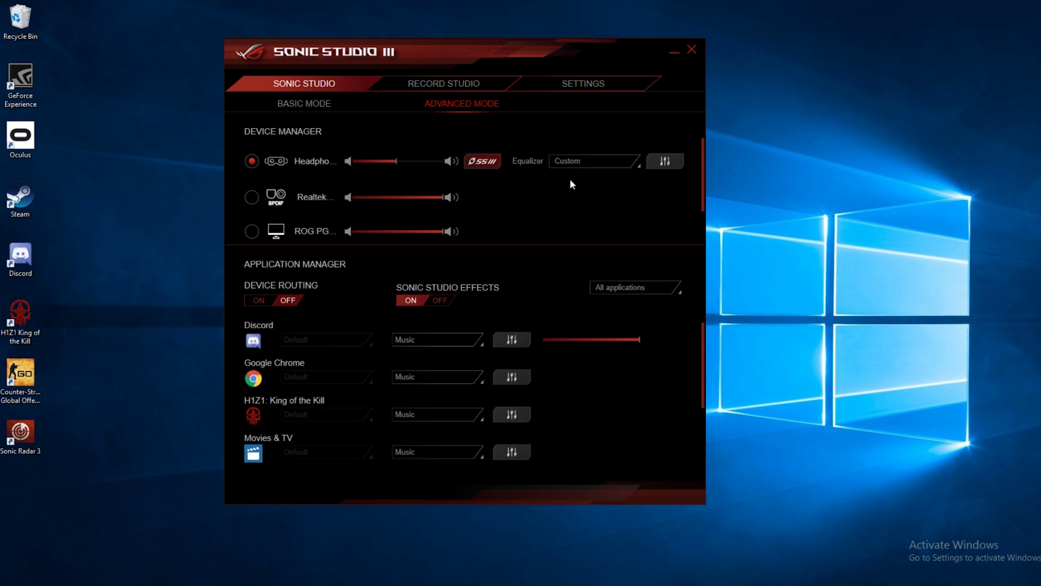
# Step: Reset the Custom equalizer bands to flat and make the Speakers the playback device again
pyautogui.click(606, 163)
pyautogui.click(609, 169)
pyautogui.click(676, 164)
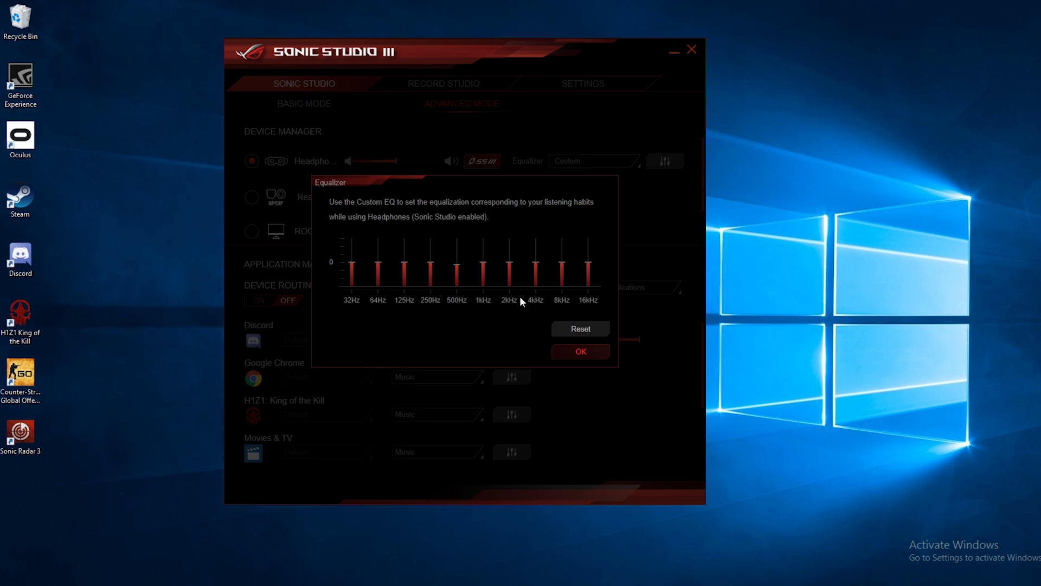
pyautogui.click(580, 327)
pyautogui.click(583, 351)
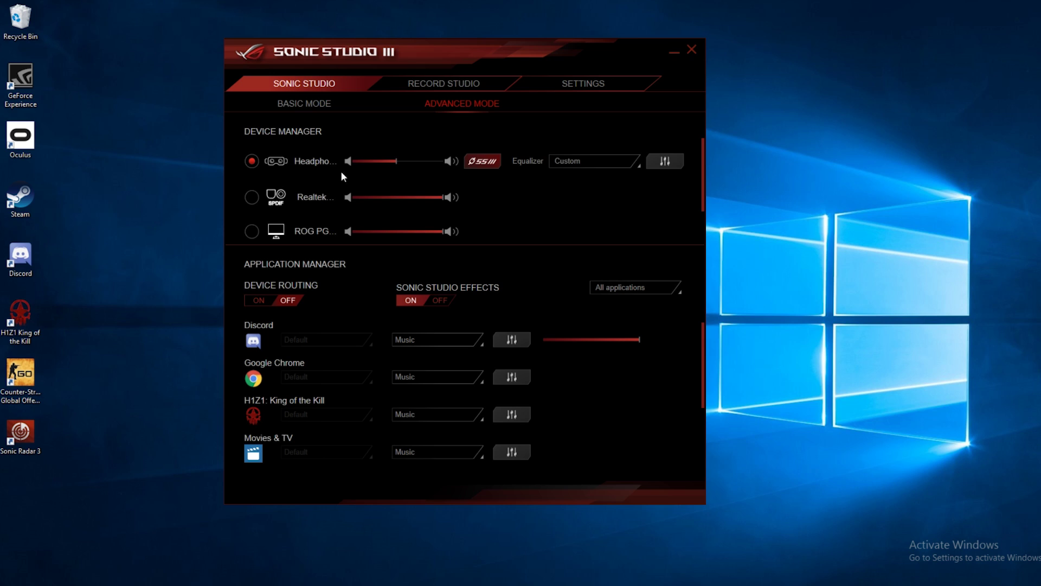
pyautogui.click(251, 227)
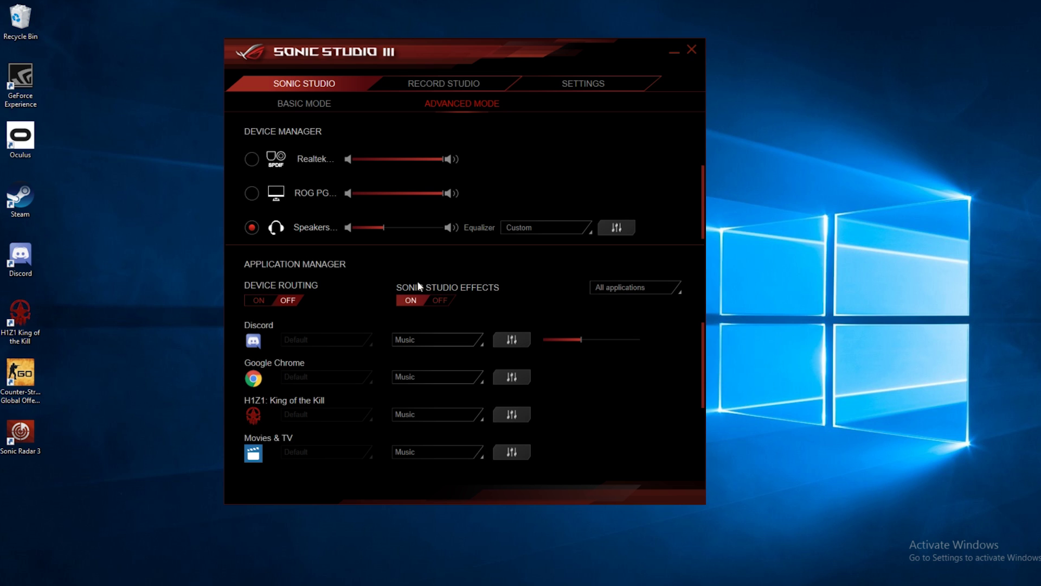
pyautogui.click(639, 286)
pyautogui.click(632, 316)
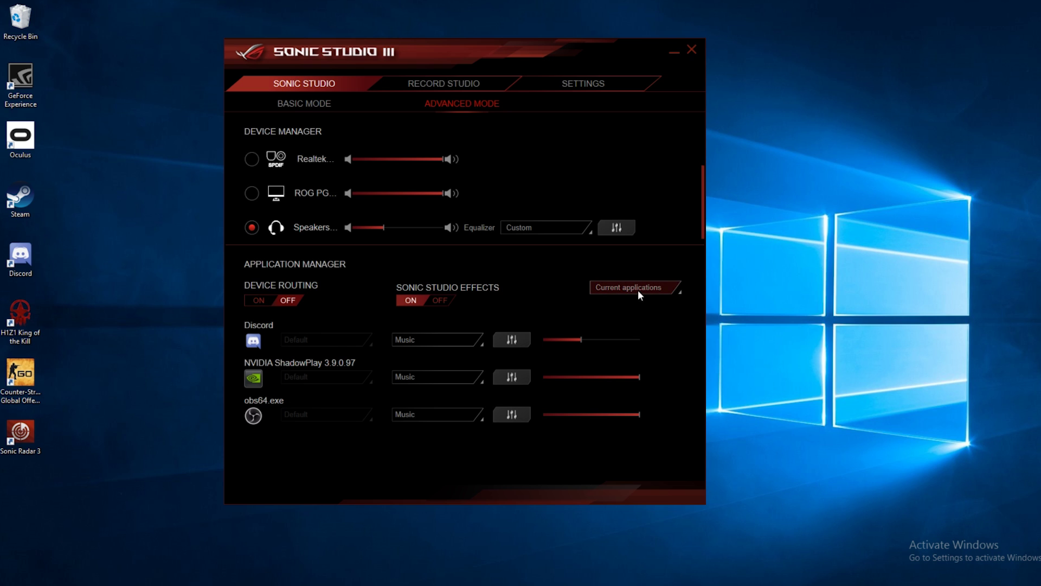
pyautogui.click(637, 289)
pyautogui.click(638, 302)
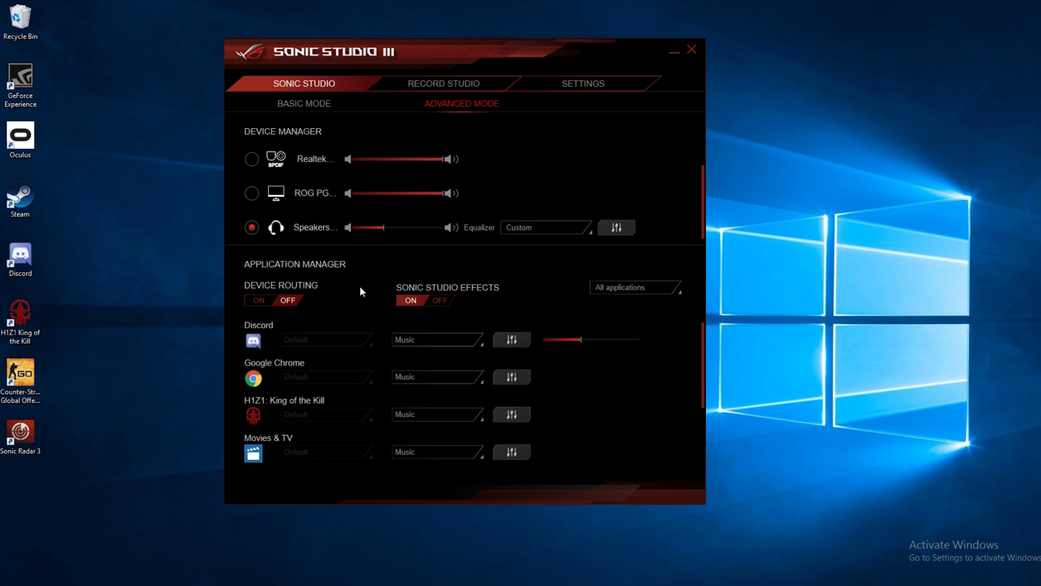
pyautogui.click(261, 299)
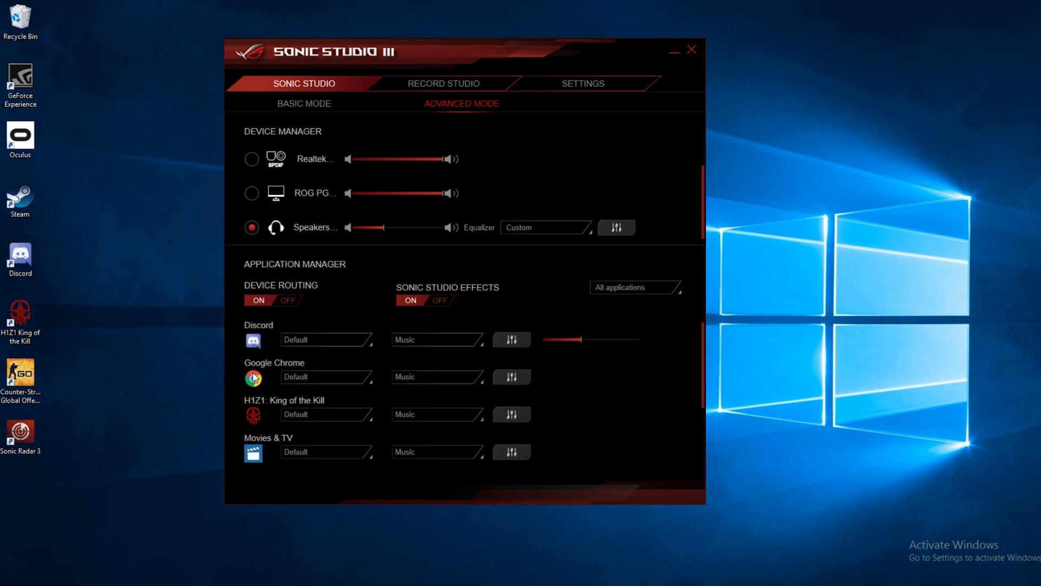
# Step: Route Discord's audio to Speakers - Realtek High Definition Audio
pyautogui.click(347, 339)
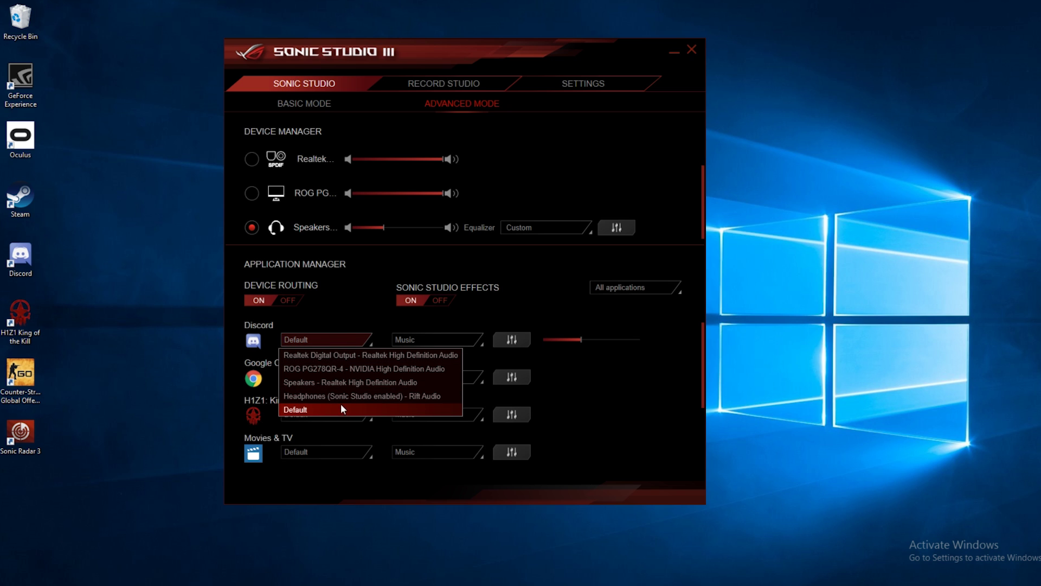
pyautogui.click(336, 327)
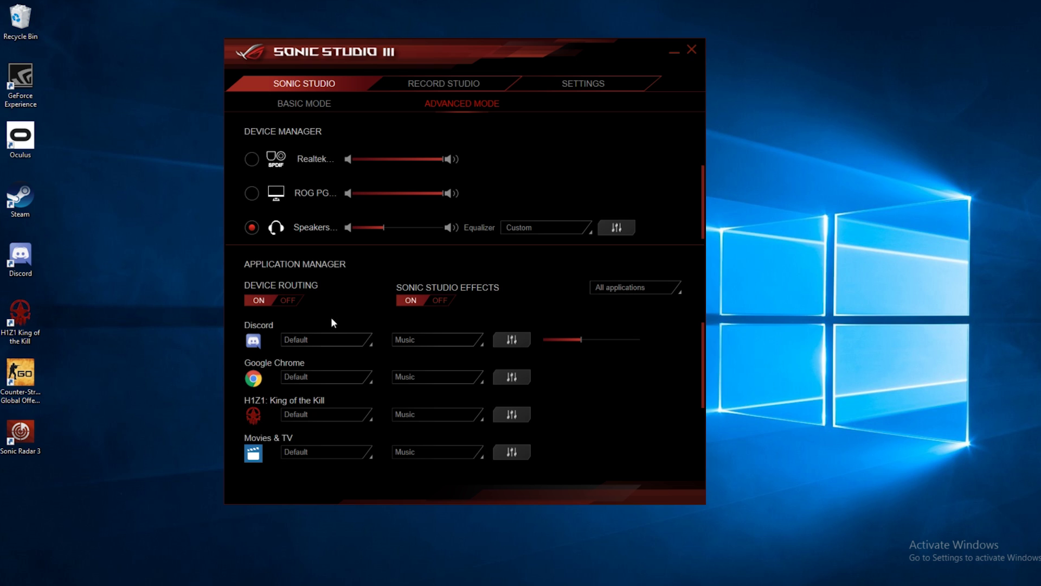
pyautogui.click(333, 338)
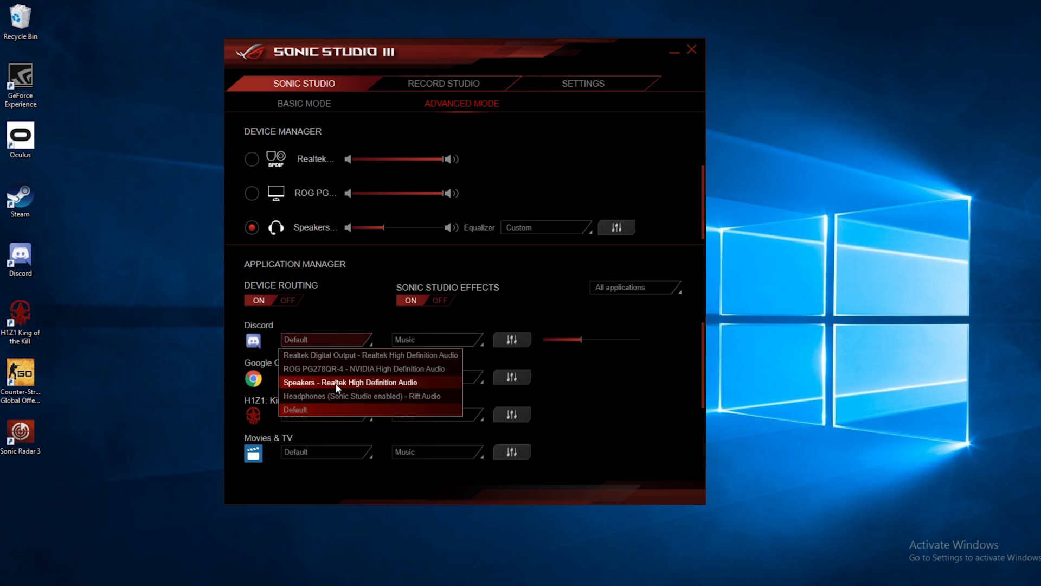
pyautogui.click(361, 382)
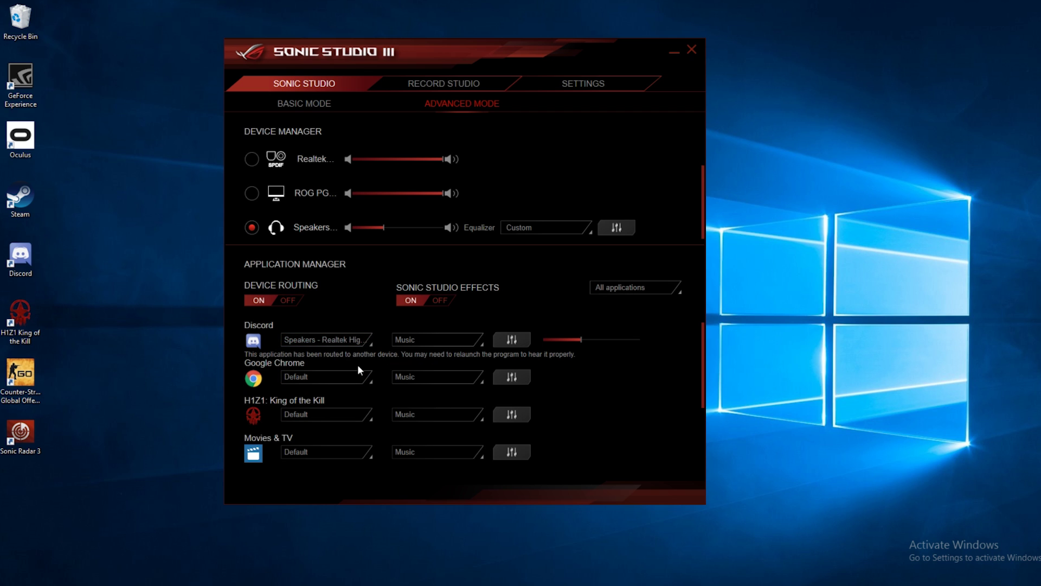
# Step: Apply the Communication preset to Discord, keeping Extreme Smart Volume, Voice Clarity and Ambient Noise Reduction
pyautogui.click(463, 340)
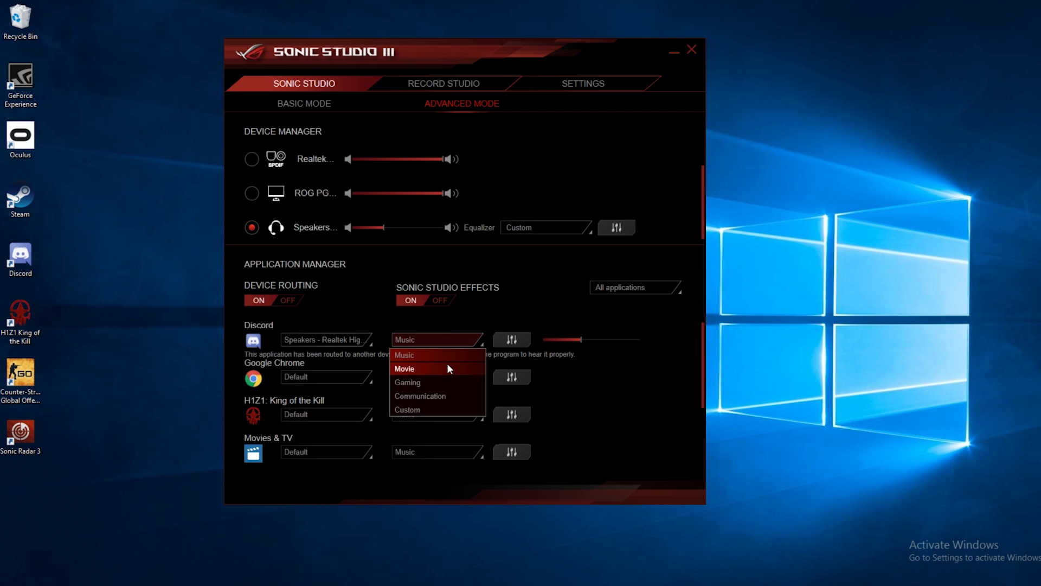
pyautogui.click(441, 396)
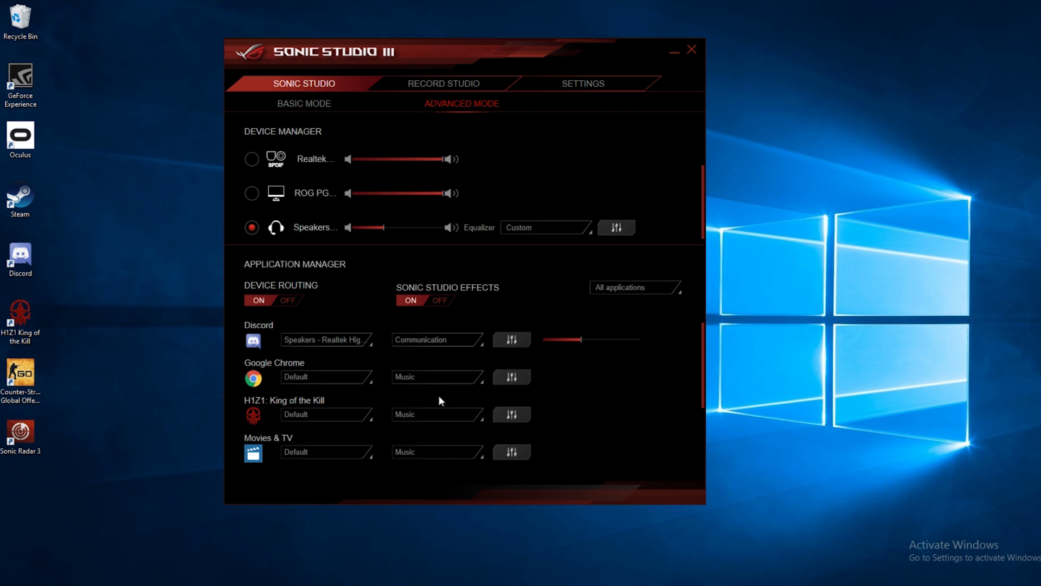
pyautogui.click(435, 342)
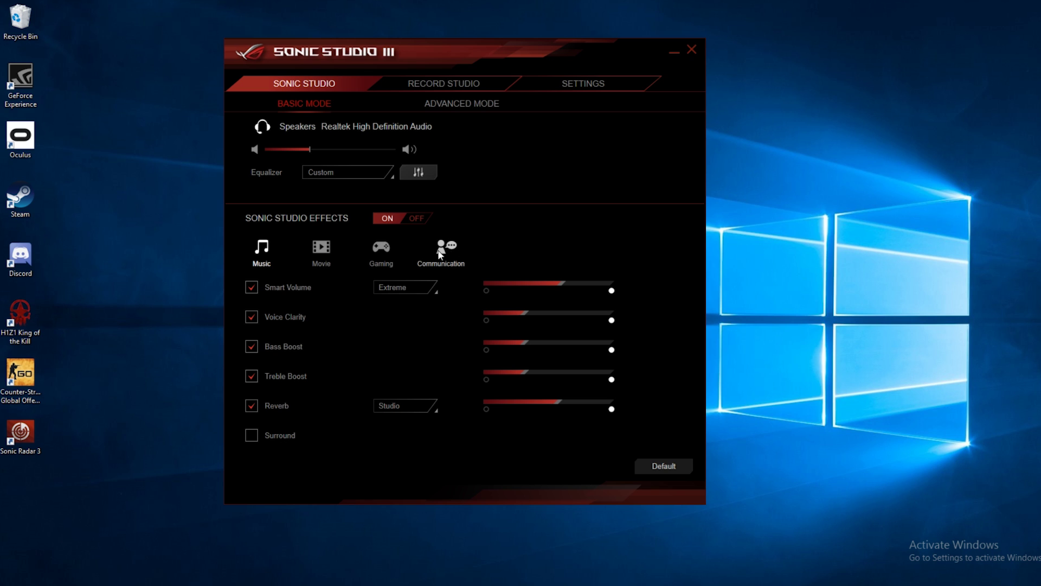
pyautogui.click(445, 250)
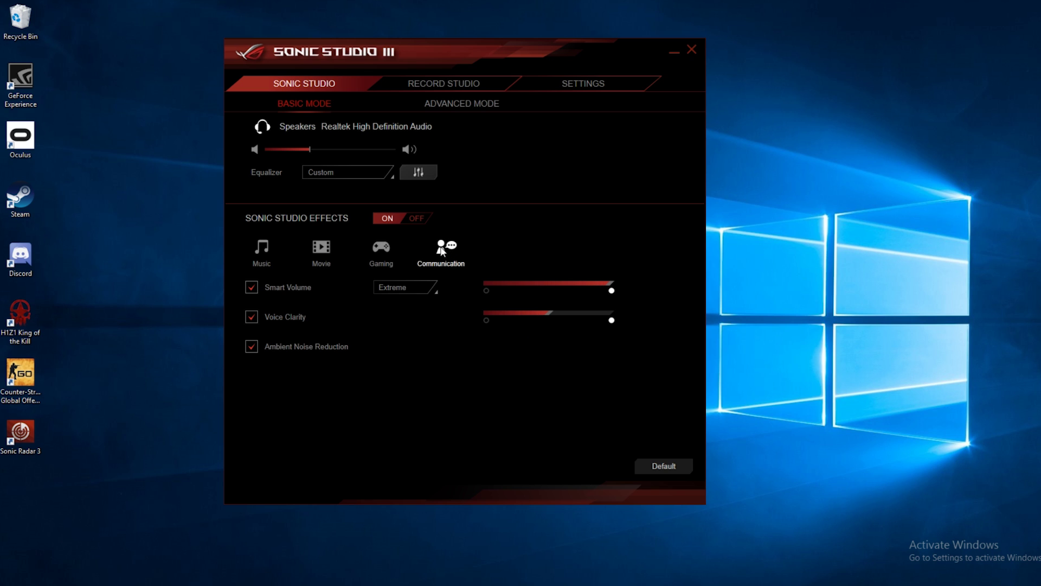
pyautogui.click(453, 103)
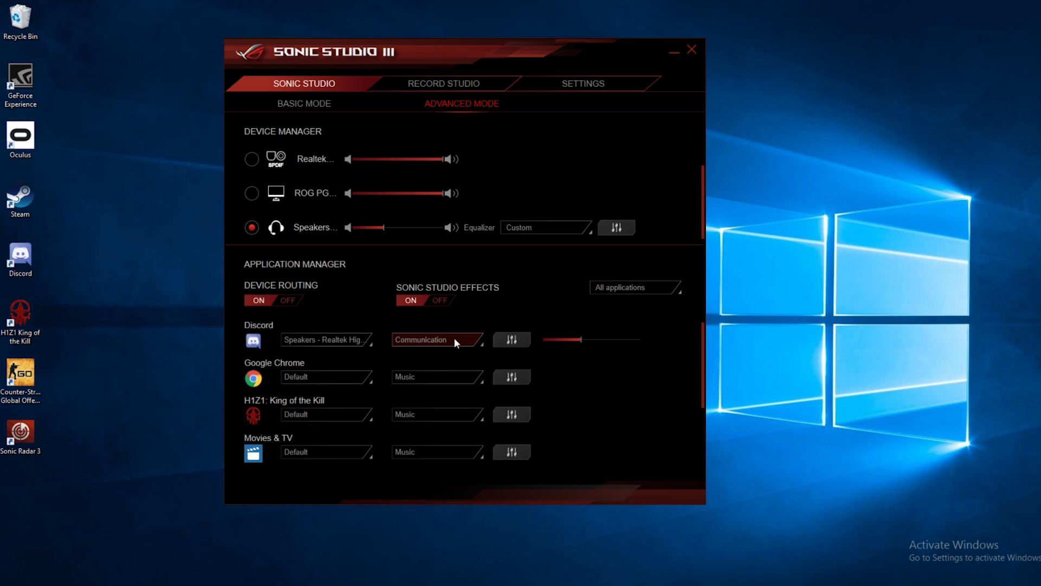
pyautogui.click(512, 340)
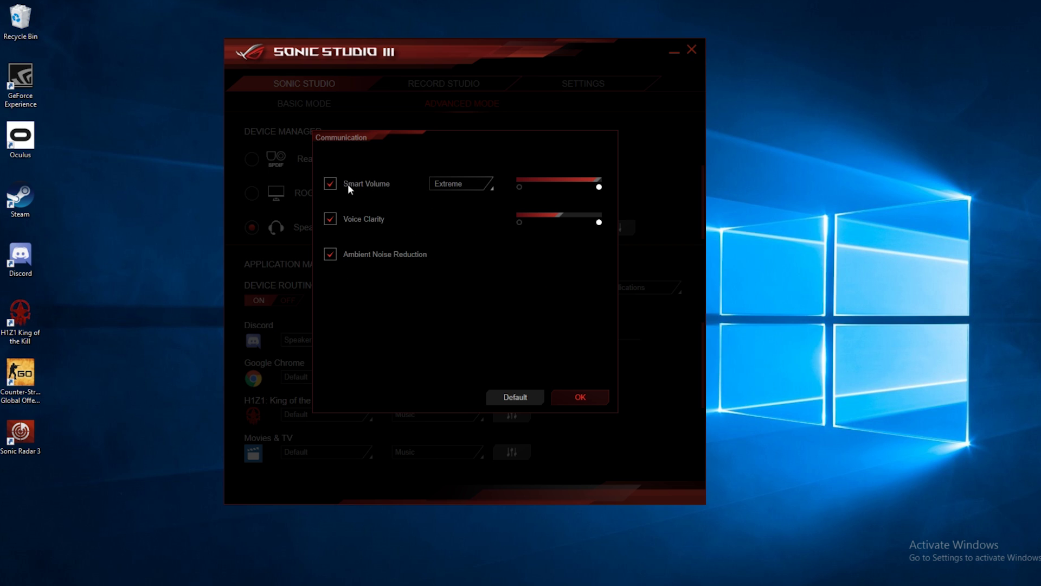
pyautogui.click(574, 399)
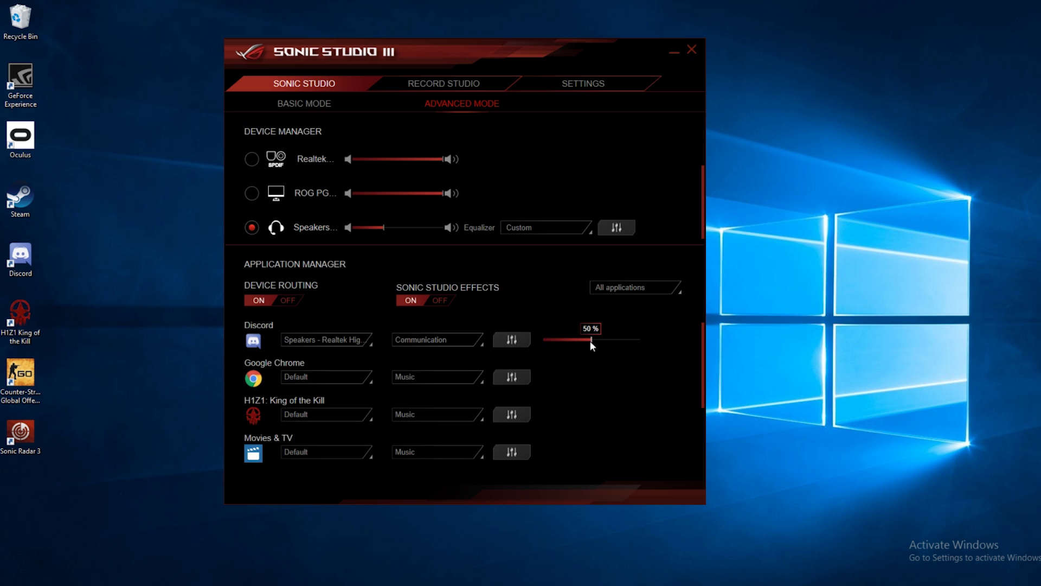
# Step: Route Google Chrome to Realtek Digital Output, which greys out its effect preset
pyautogui.click(333, 379)
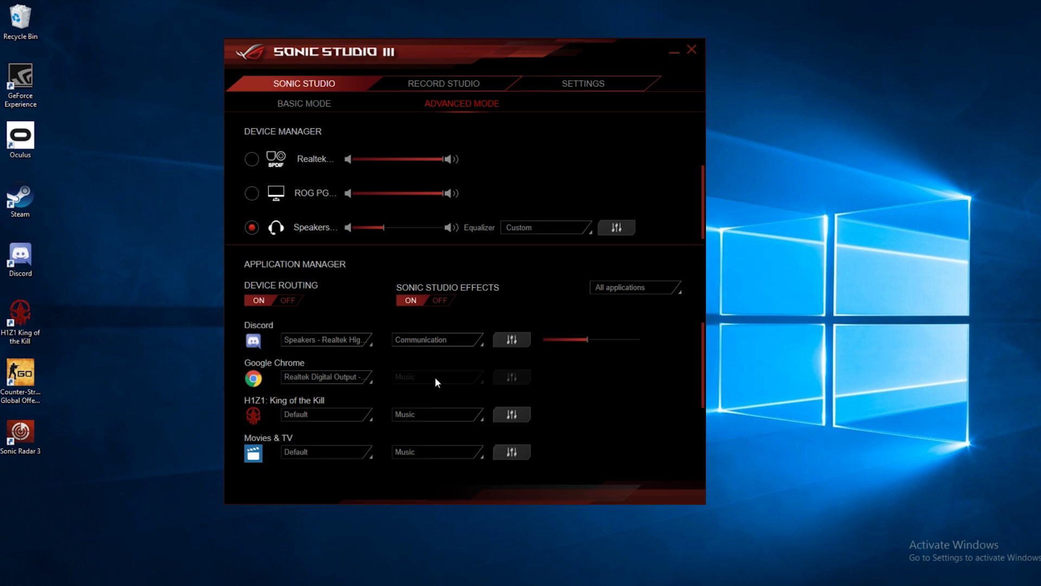
pyautogui.moveTo(436, 378)
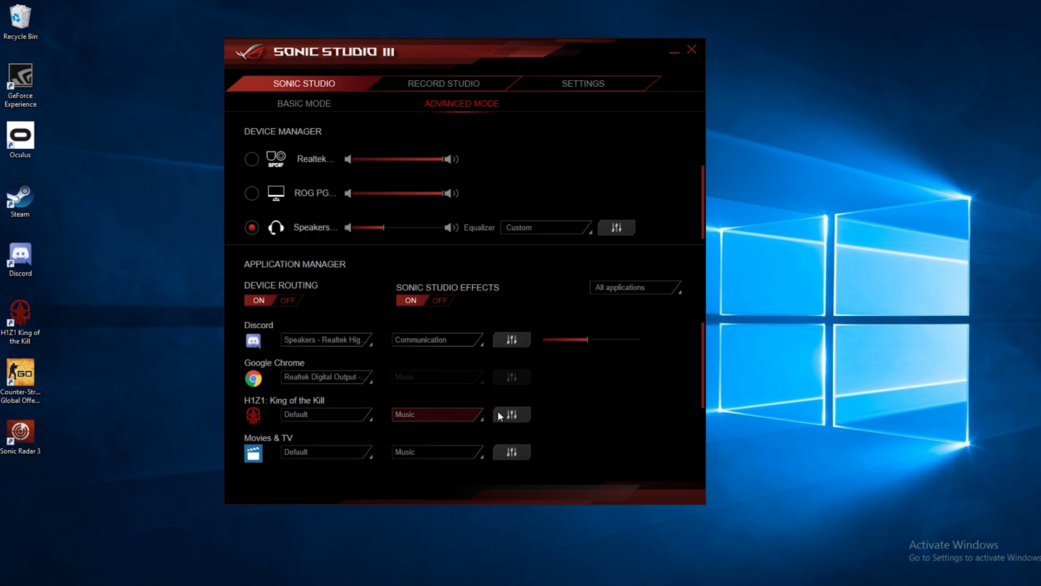
pyautogui.moveTo(702, 336); pyautogui.dragTo(591, 414)
# Step: Set Steam Client WebHelper's output to Speakers - Realtek High Definition Audio after briefly trying Headphones
pyautogui.click(336, 455)
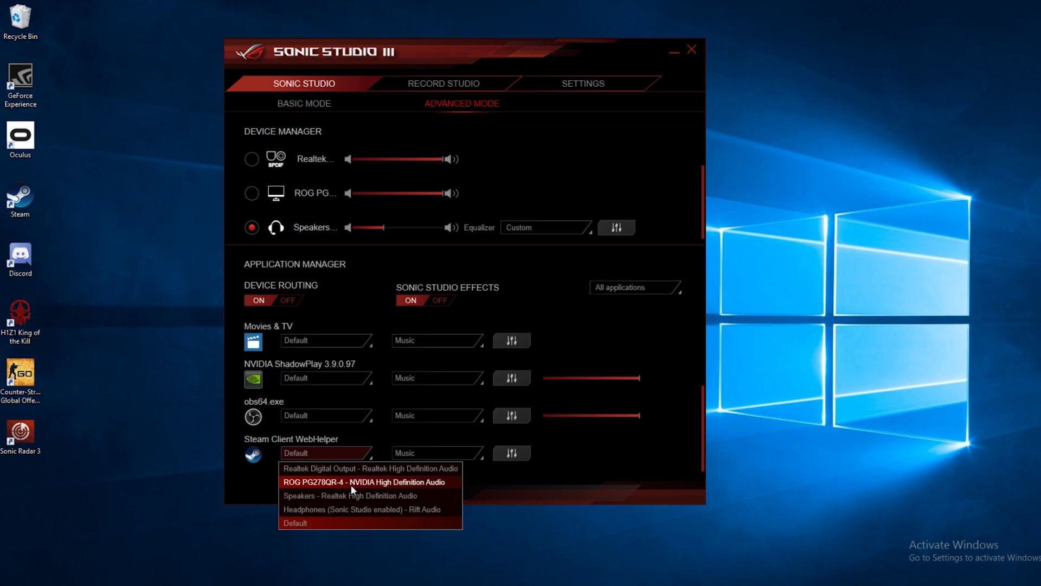
pyautogui.click(350, 496)
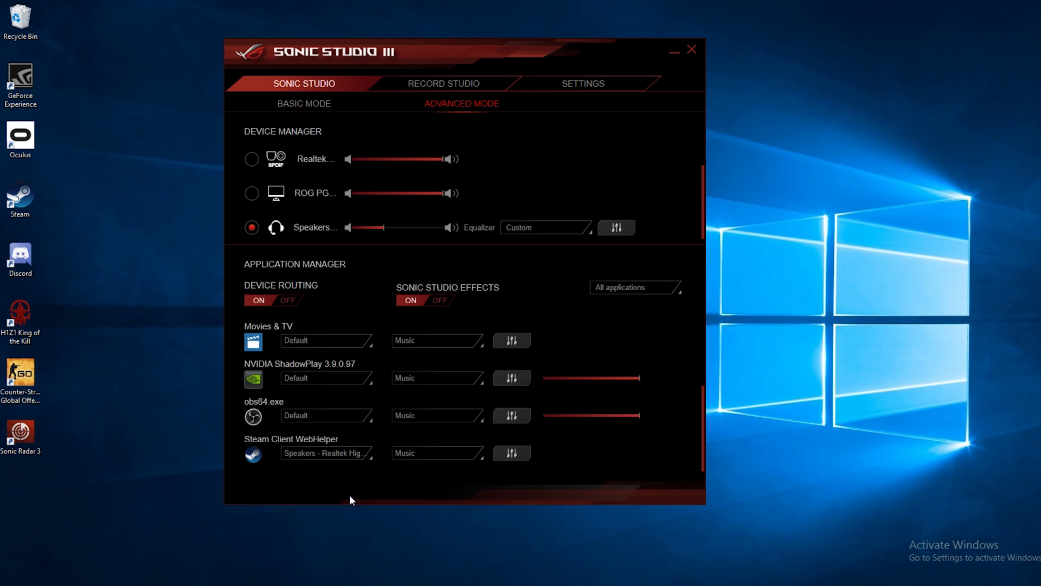
pyautogui.click(353, 454)
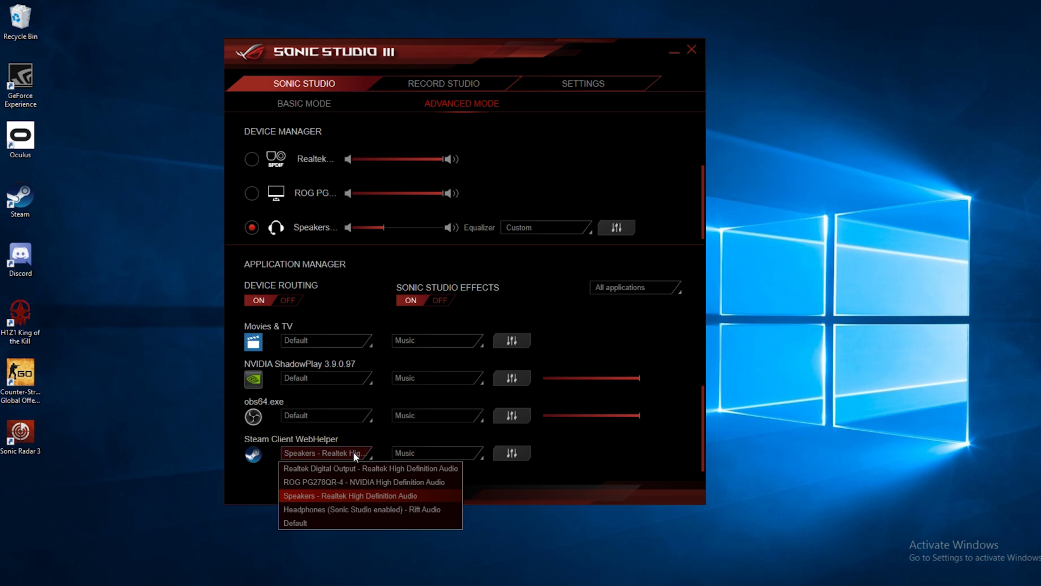
pyautogui.click(358, 510)
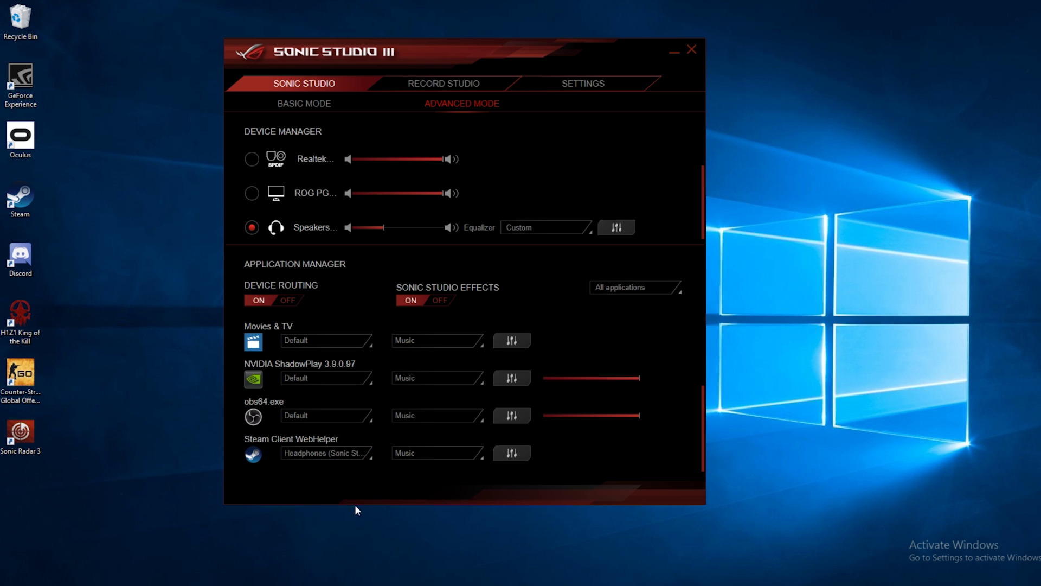
pyautogui.click(346, 457)
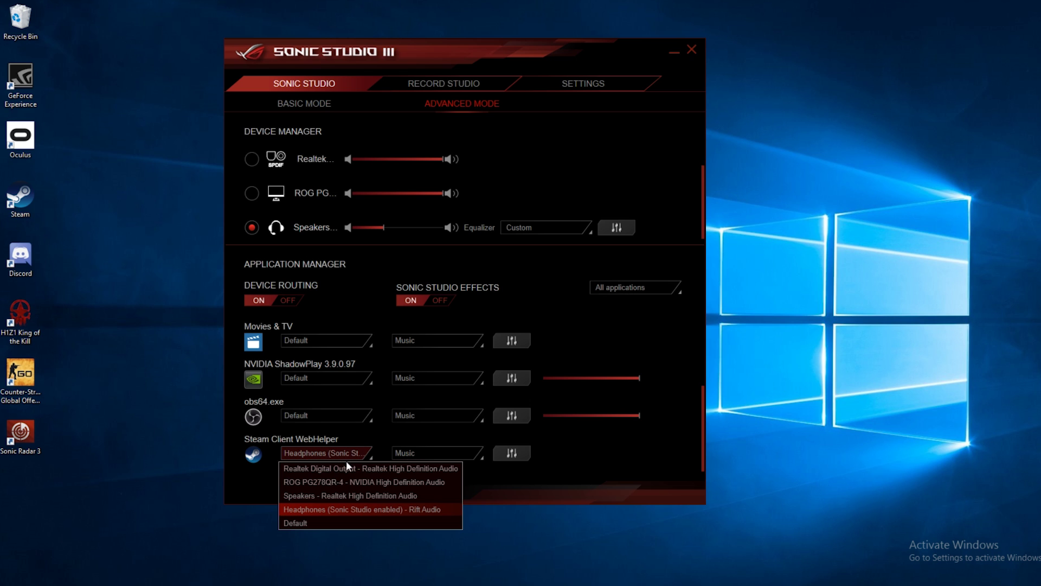
pyautogui.click(343, 495)
pyautogui.scroll(2, 340, 466)
pyautogui.scroll(1, 338, 445)
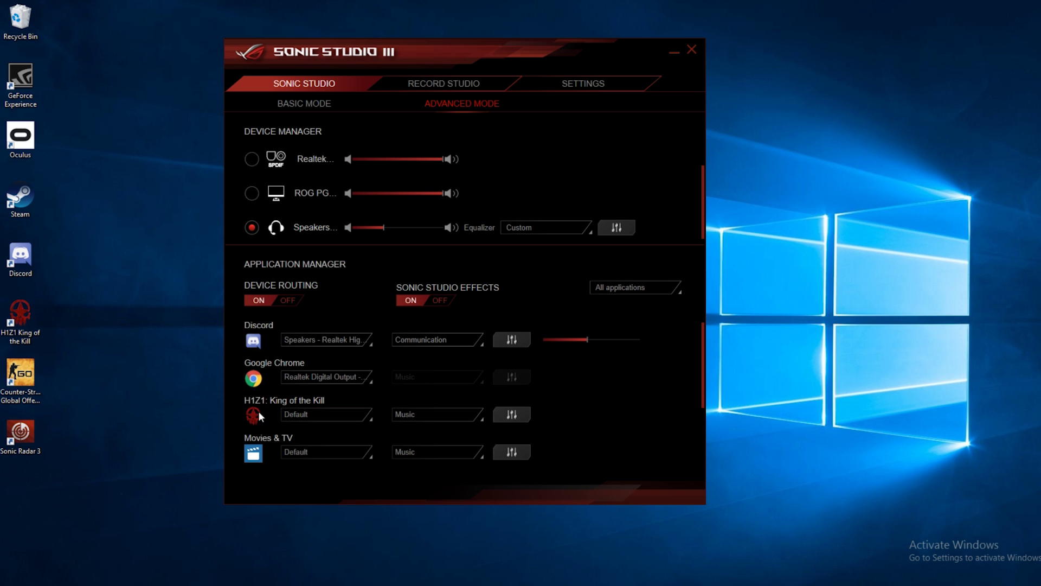
# Step: Route H1Z1 to the Speakers - Realtek device and apply the Gaming effect preset
pyautogui.click(353, 414)
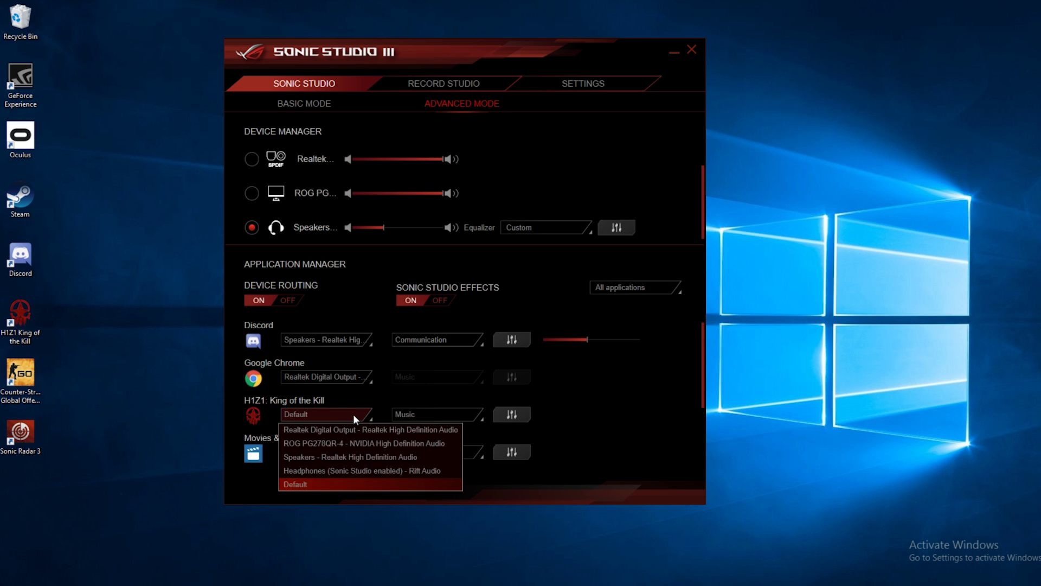
pyautogui.click(347, 457)
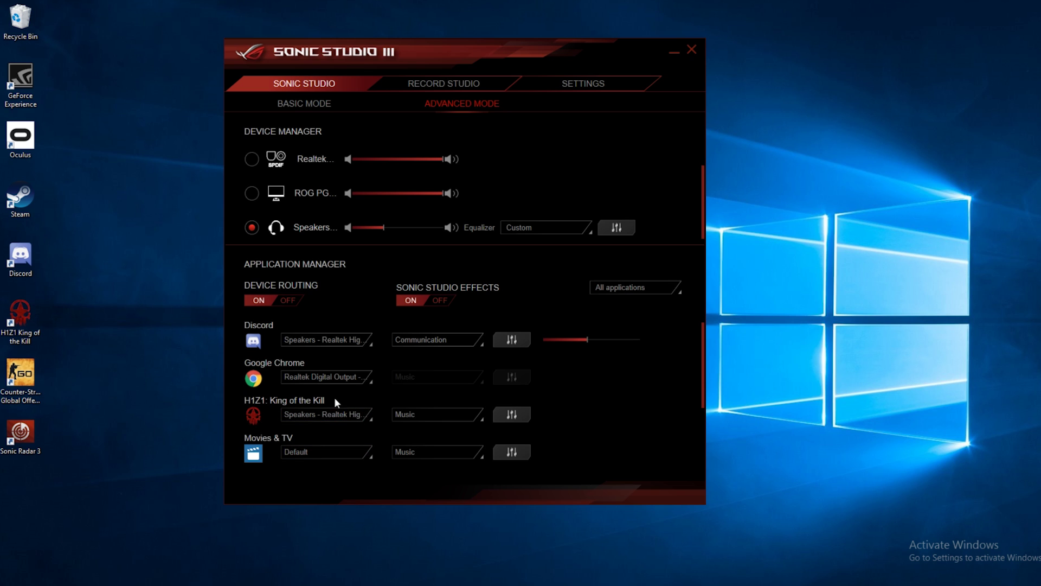
pyautogui.click(451, 414)
pyautogui.click(433, 458)
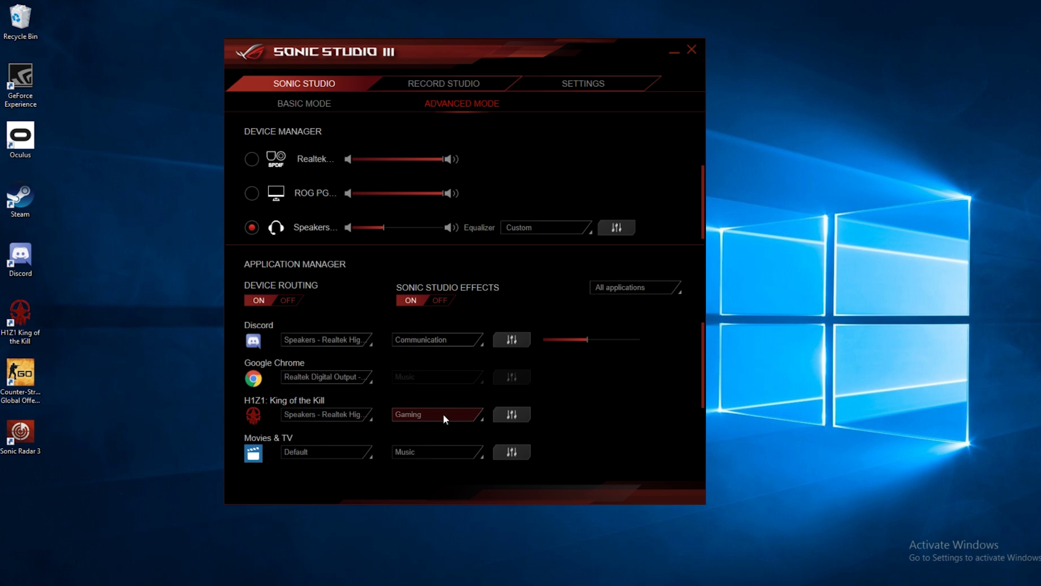
pyautogui.click(512, 414)
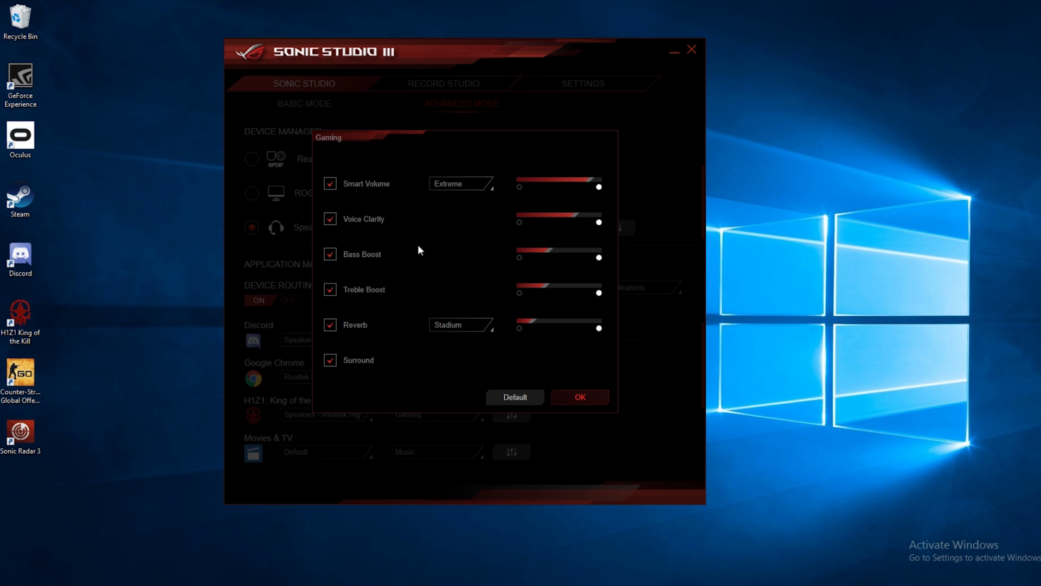
pyautogui.click(580, 397)
# Step: Route Movies & TV to the Speakers - Realtek device with the Movie effect preset
pyautogui.scroll(-1, 356, 427)
pyautogui.click(356, 427)
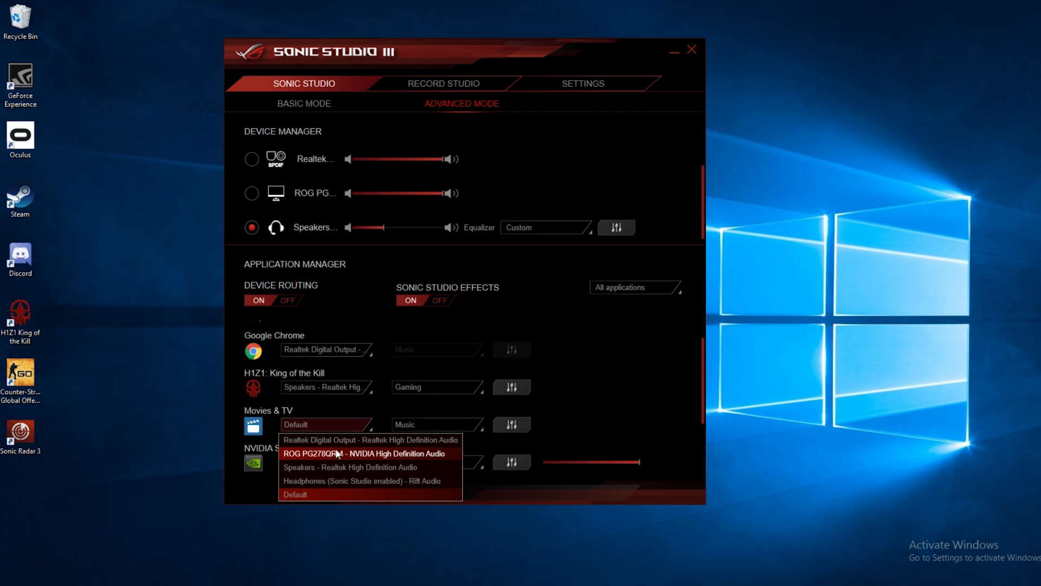
pyautogui.click(339, 468)
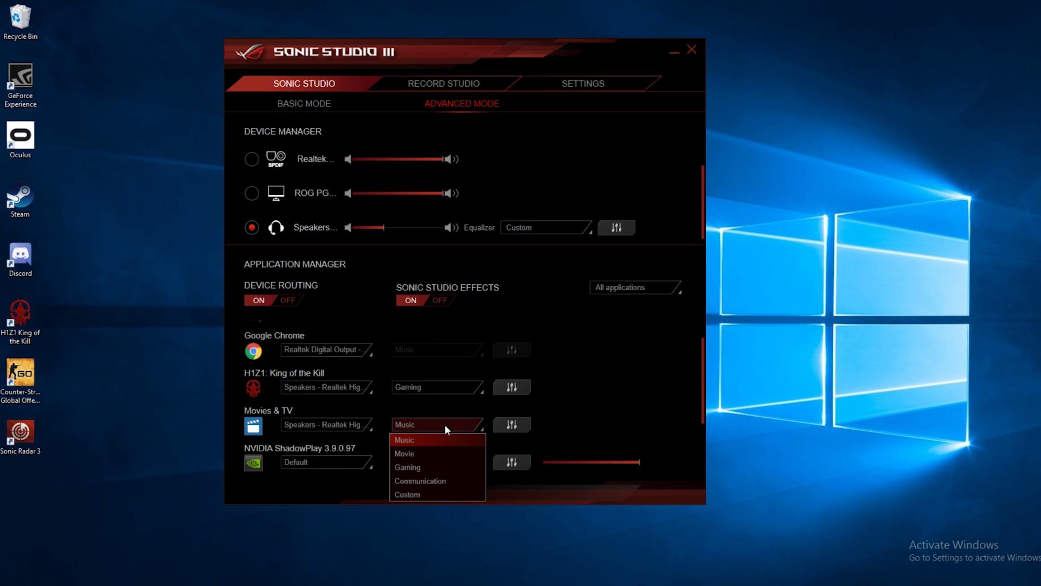
pyautogui.click(440, 454)
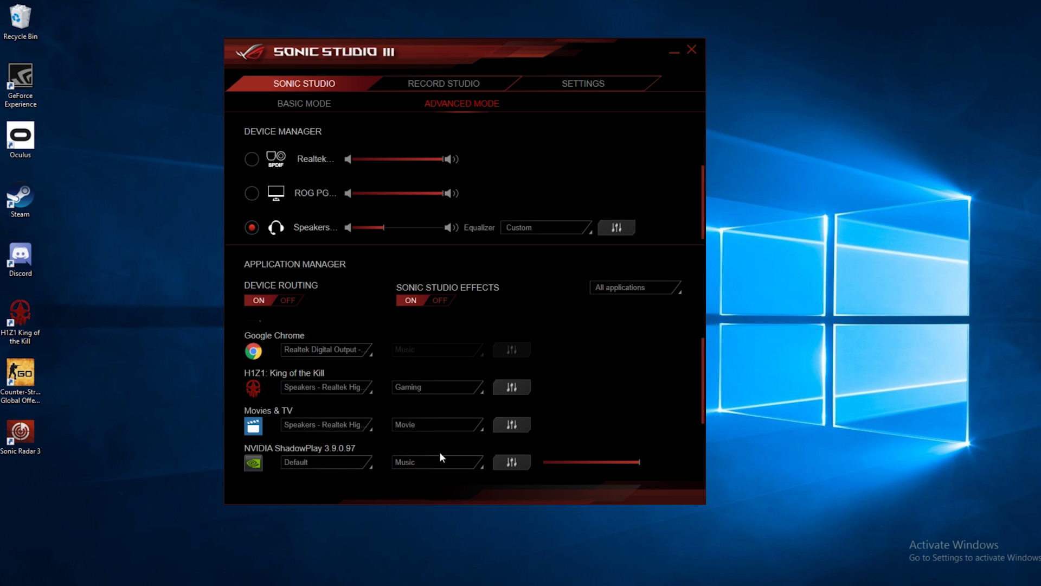
pyautogui.scroll(2, 405, 424)
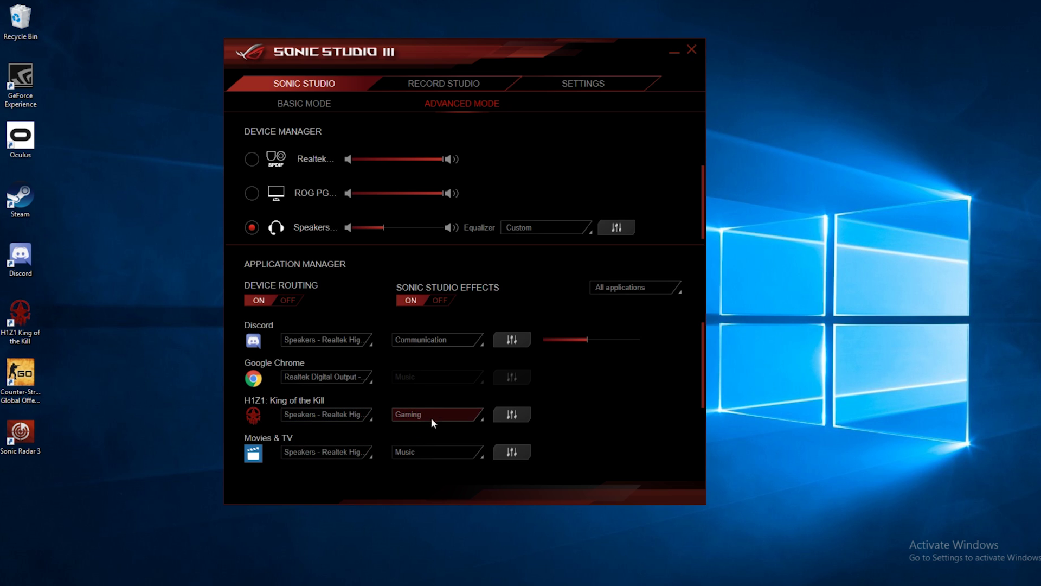
pyautogui.scroll(-3, 453, 366)
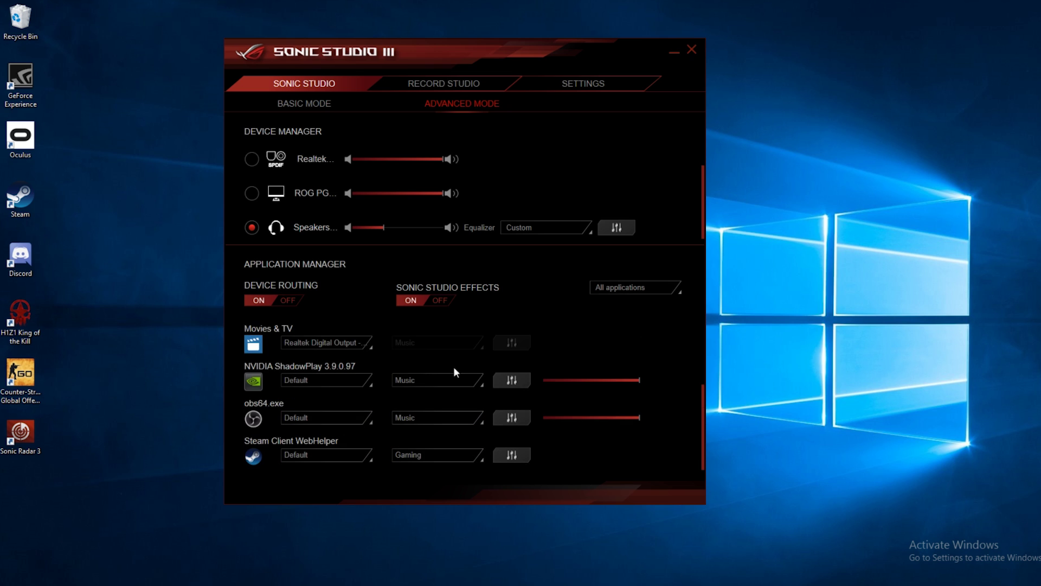
pyautogui.scroll(2, 461, 342)
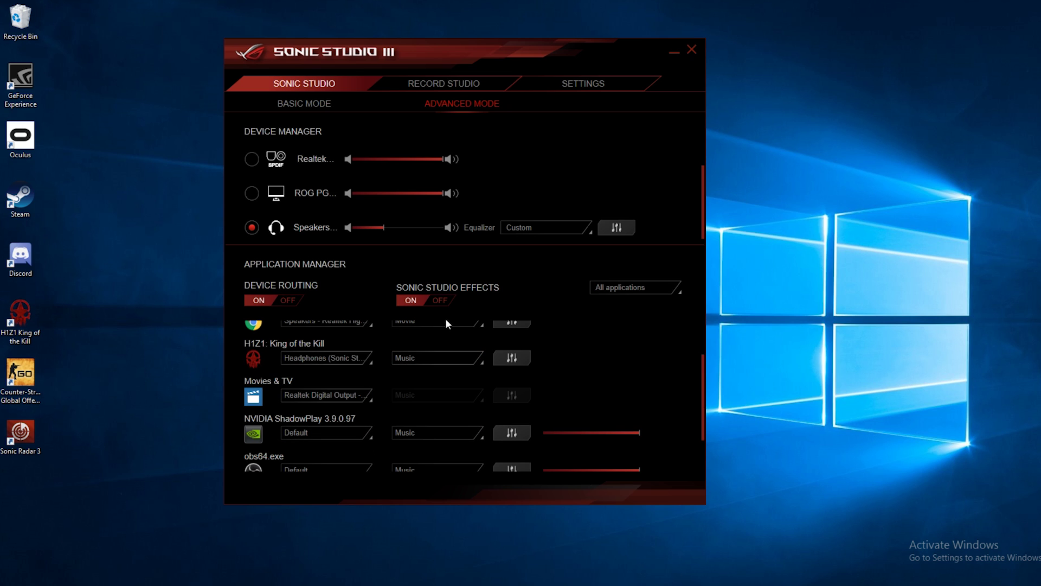
# Step: Switch On My Voice and Casting Enhancer to ON on the Record Studio tab
pyautogui.click(445, 86)
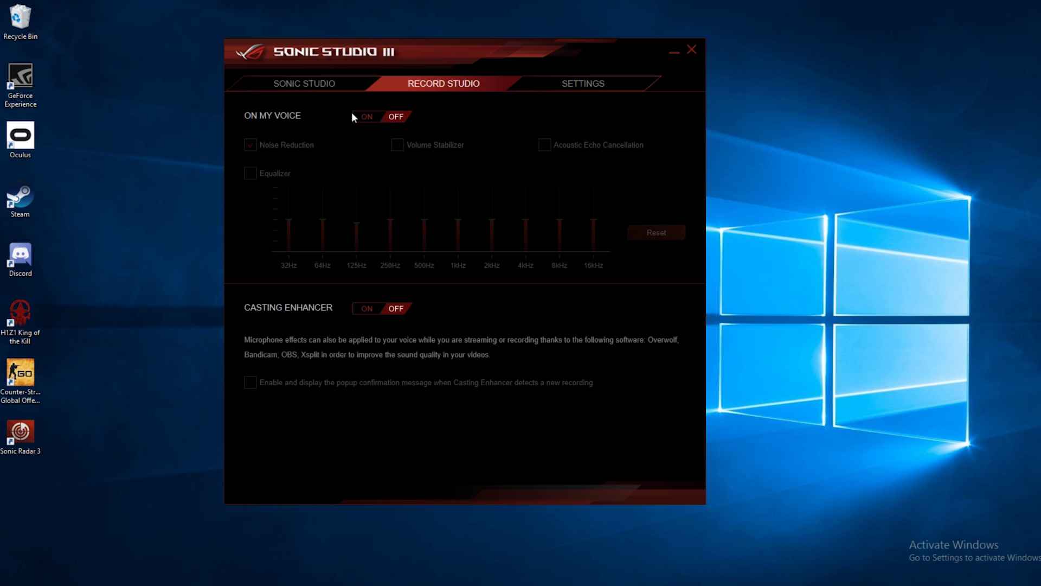
pyautogui.click(368, 116)
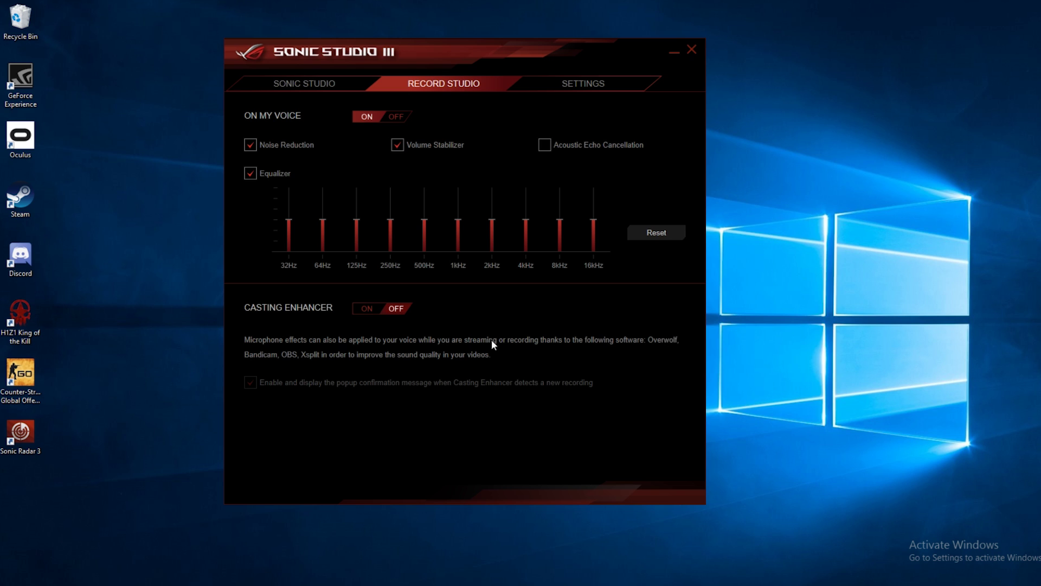
pyautogui.click(369, 309)
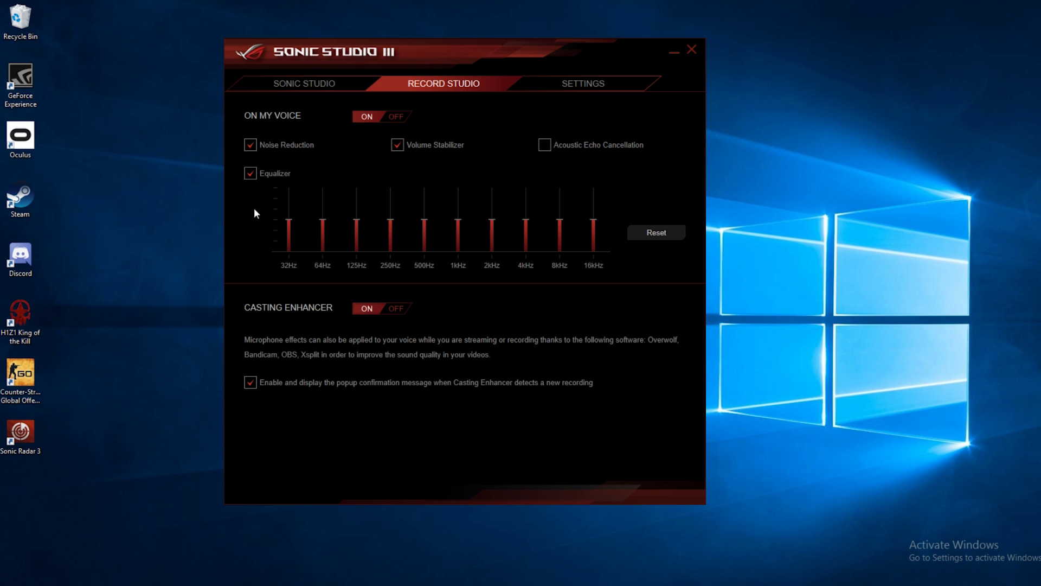